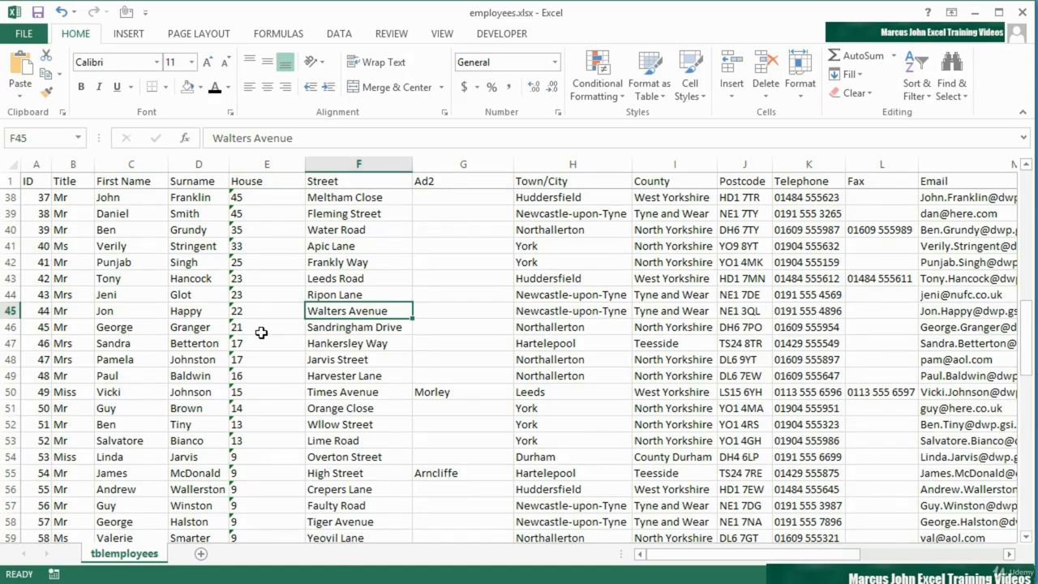
Save the complete unfiltered employee table as a custom view named 'Whole View'
left_click(442, 37)
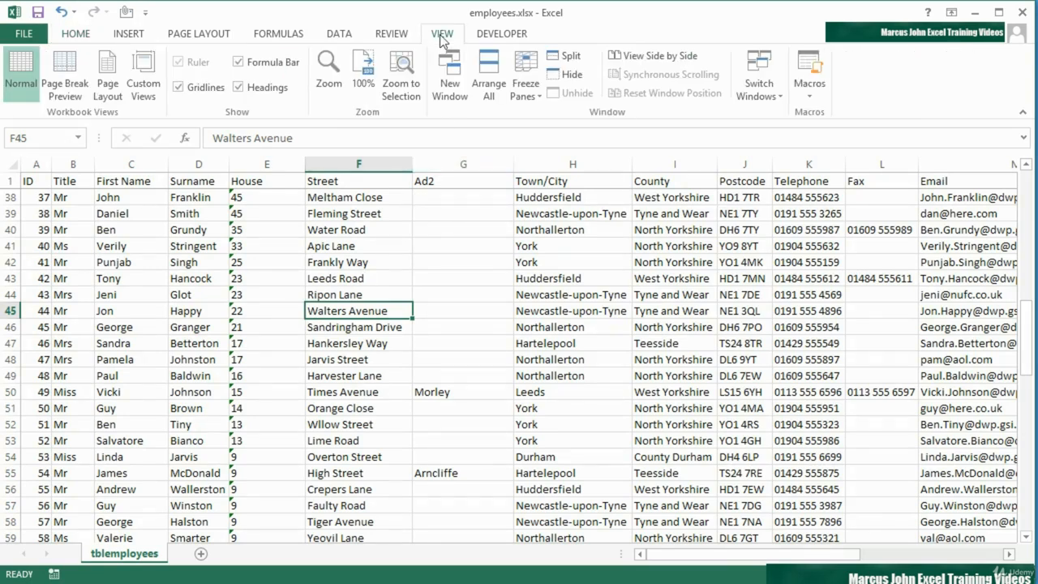
left_click(143, 85)
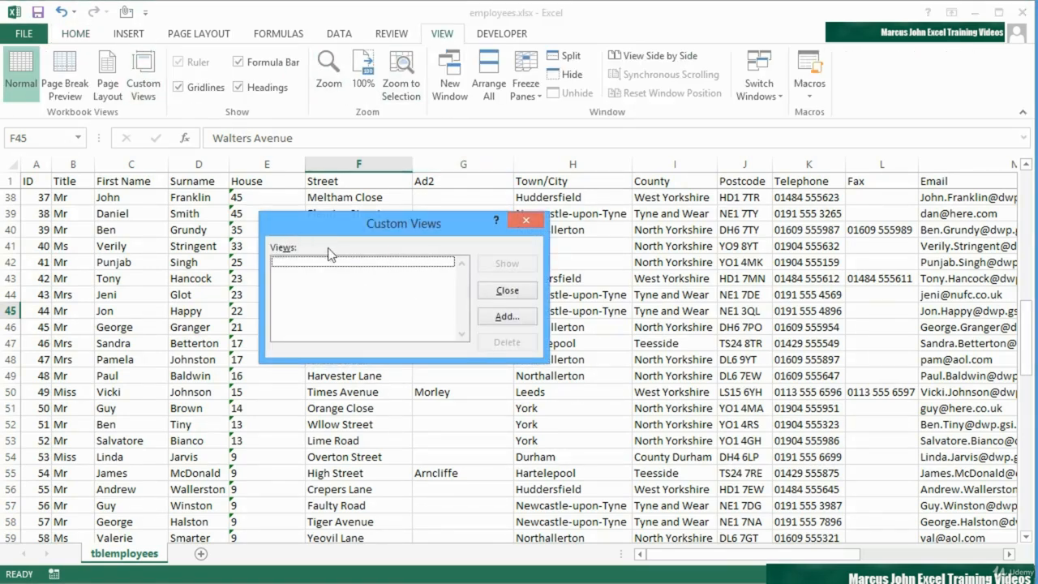
left_click(513, 317)
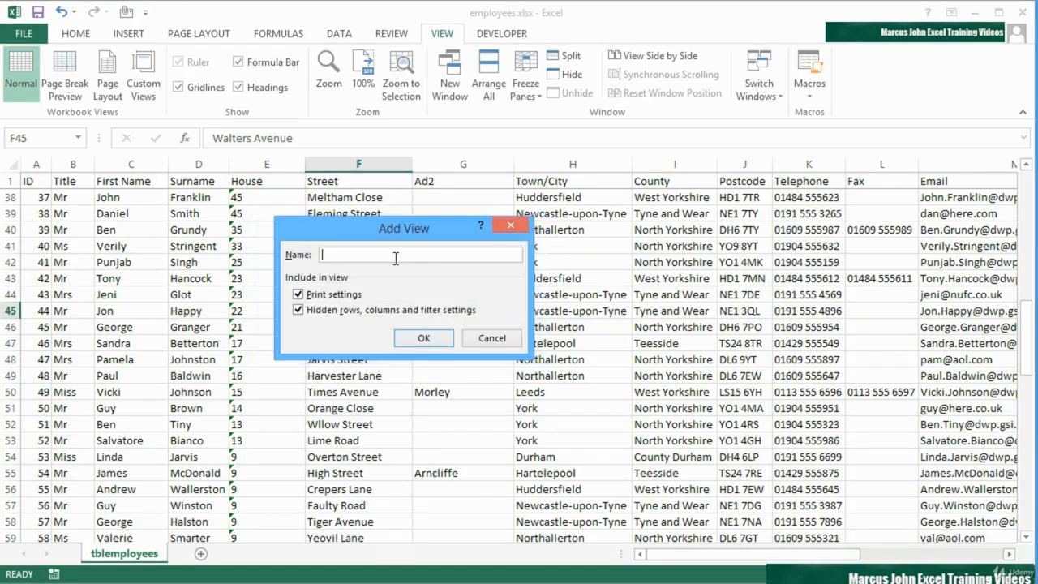
type("Whole View")
left_click(425, 338)
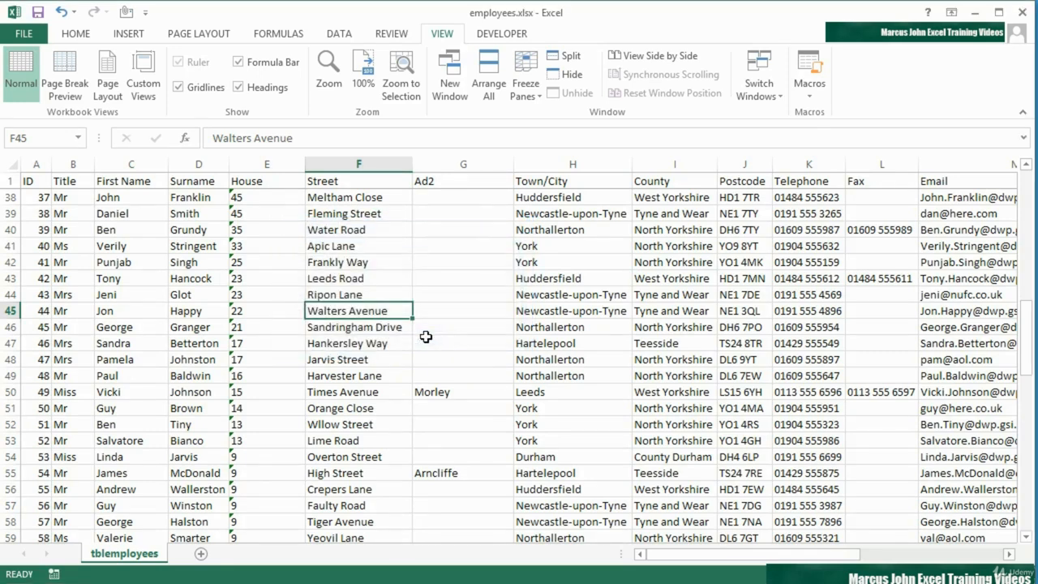
Turn on filtering for the employee table and keep only Sex 1
left_click(286, 200)
left_click(338, 33)
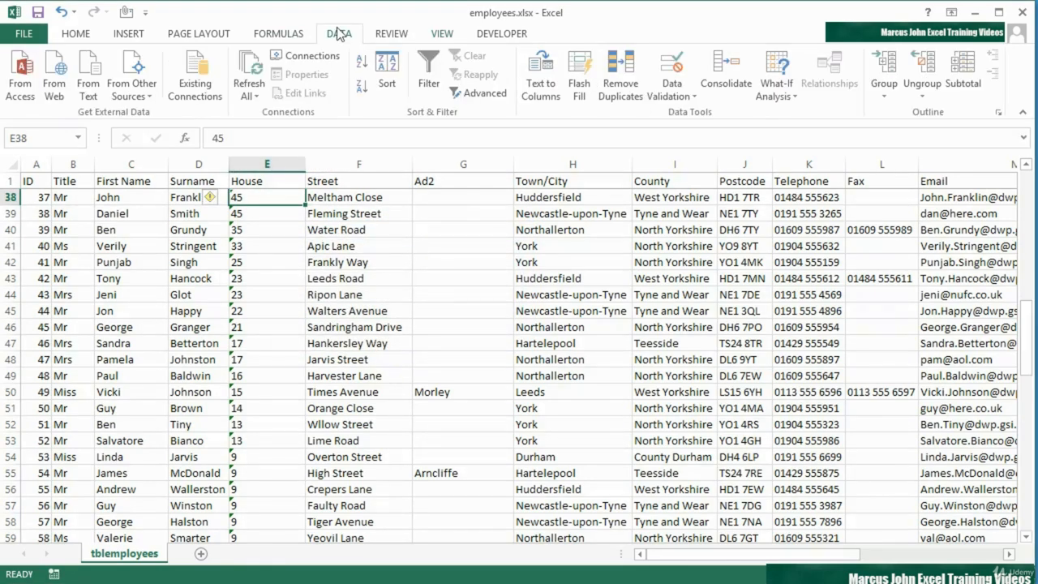
left_click(429, 72)
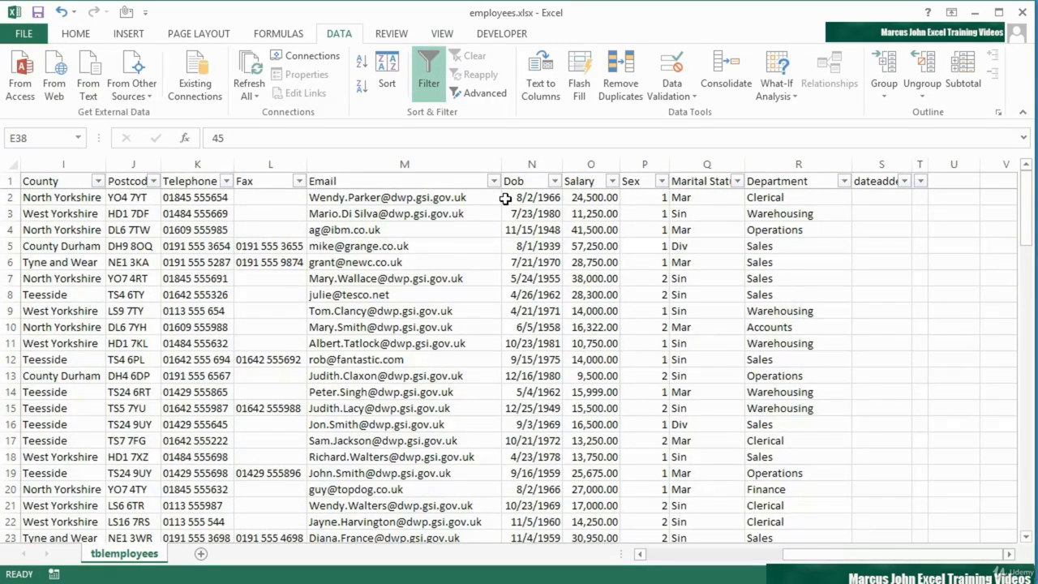
left_click(662, 181)
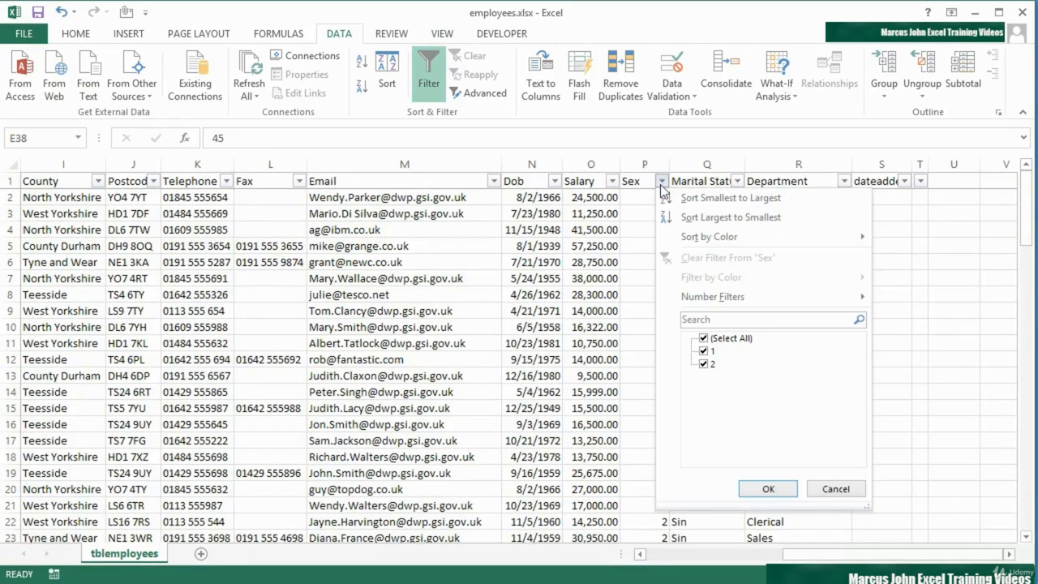
left_click(704, 364)
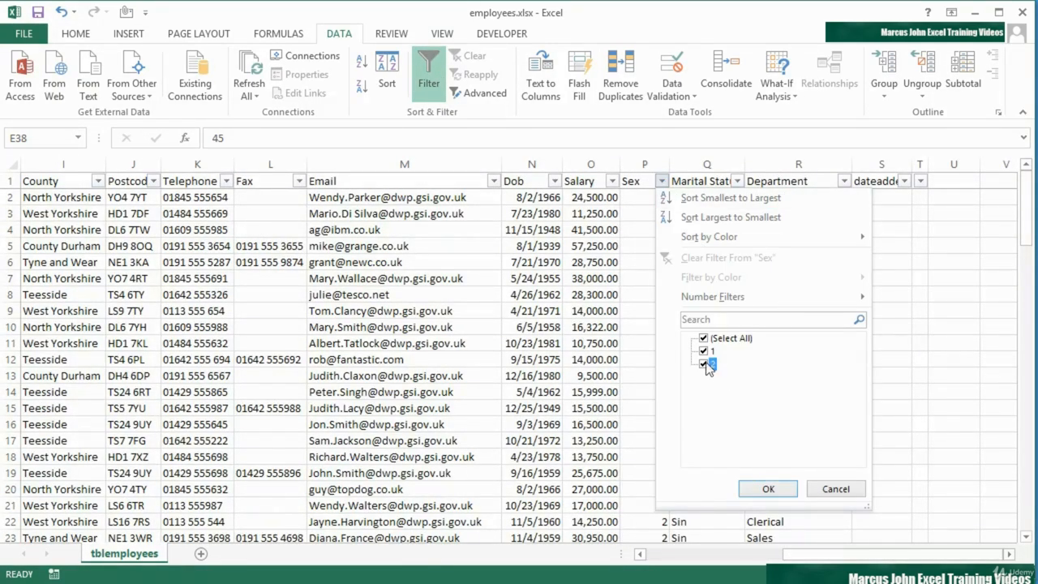
left_click(768, 489)
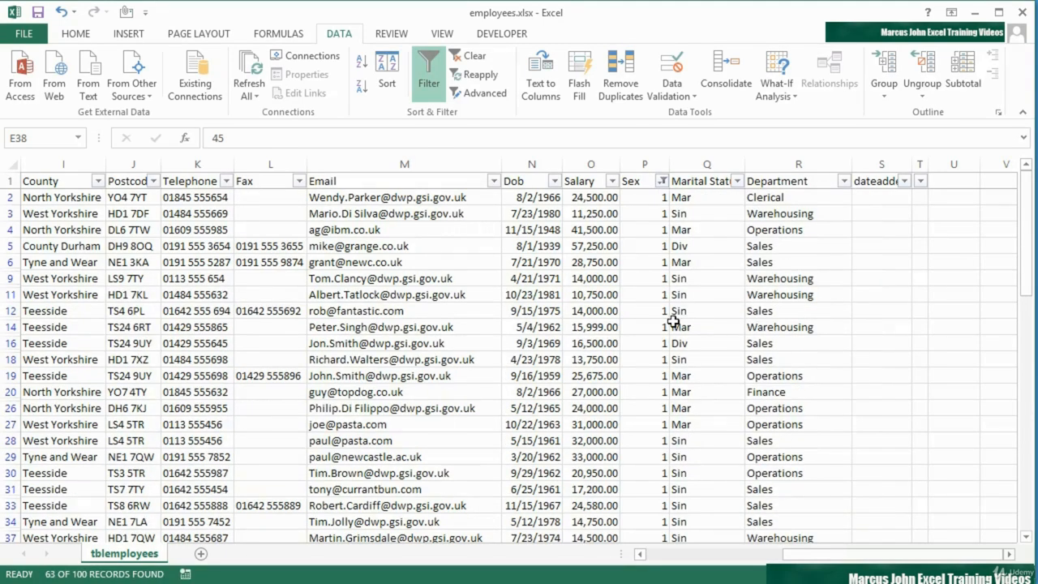
Filter Marital Status to Sin only, leaving 24 of 100 records
left_click(737, 181)
left_click(779, 377)
left_click(780, 364)
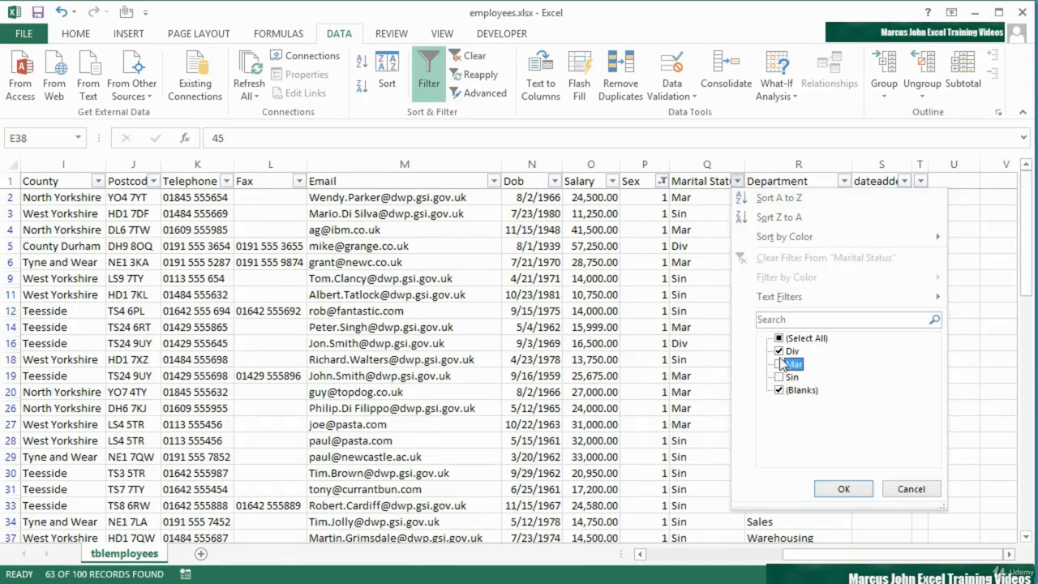
left_click(785, 377)
left_click(782, 390)
left_click(783, 351)
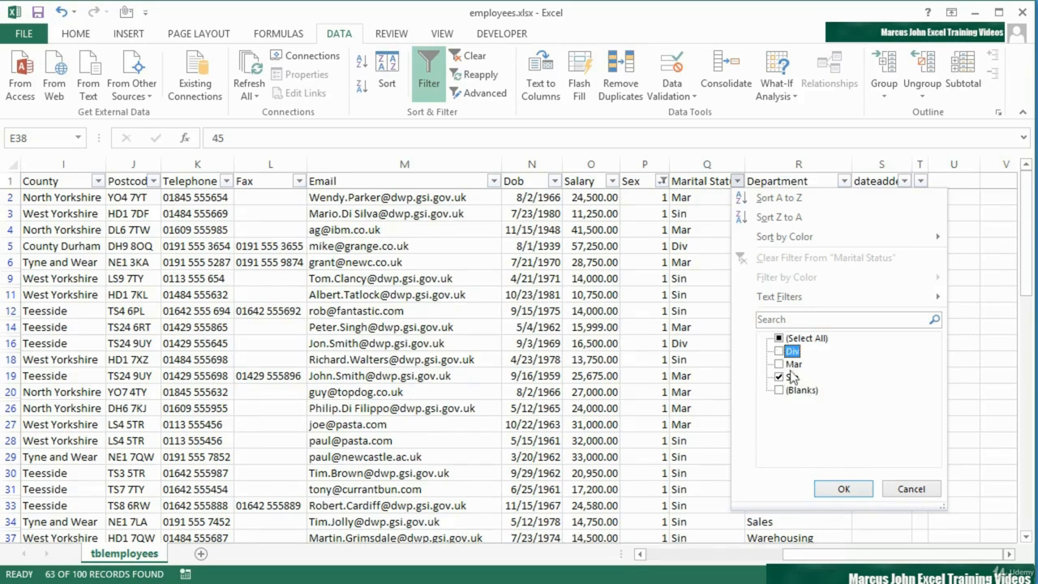
left_click(845, 489)
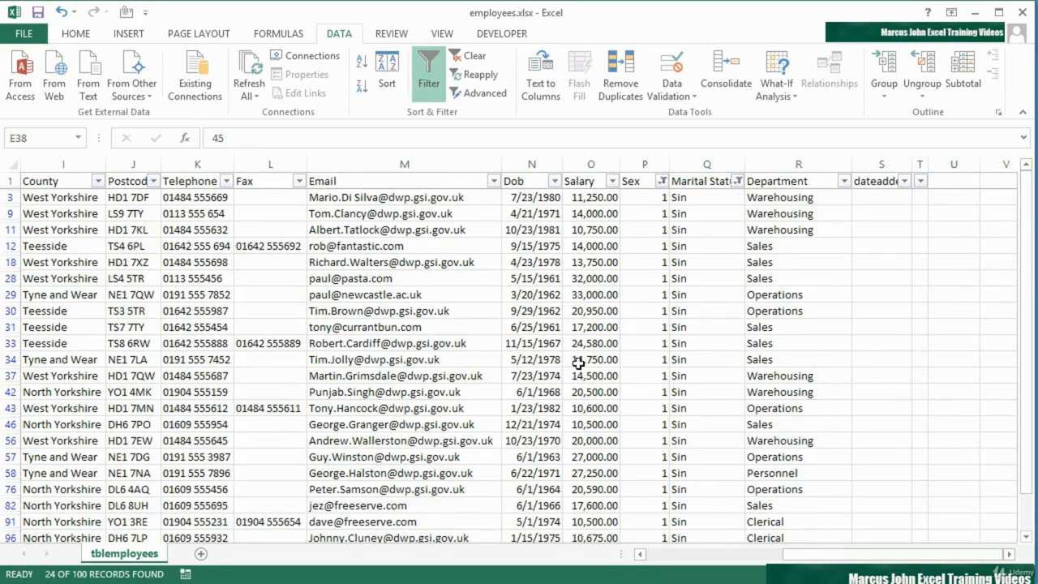
scroll(578, 363, "down", 2)
scroll(579, 365, "up", 2)
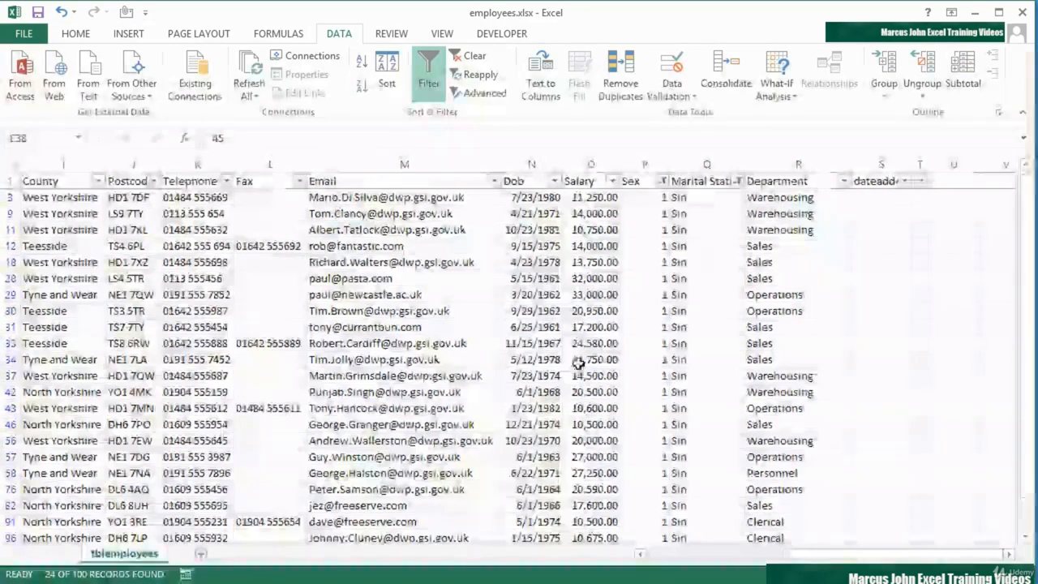
Hide address columns E–J (House through Postcode) and reselect cell C3
left_click_drag(793, 557, 656, 553)
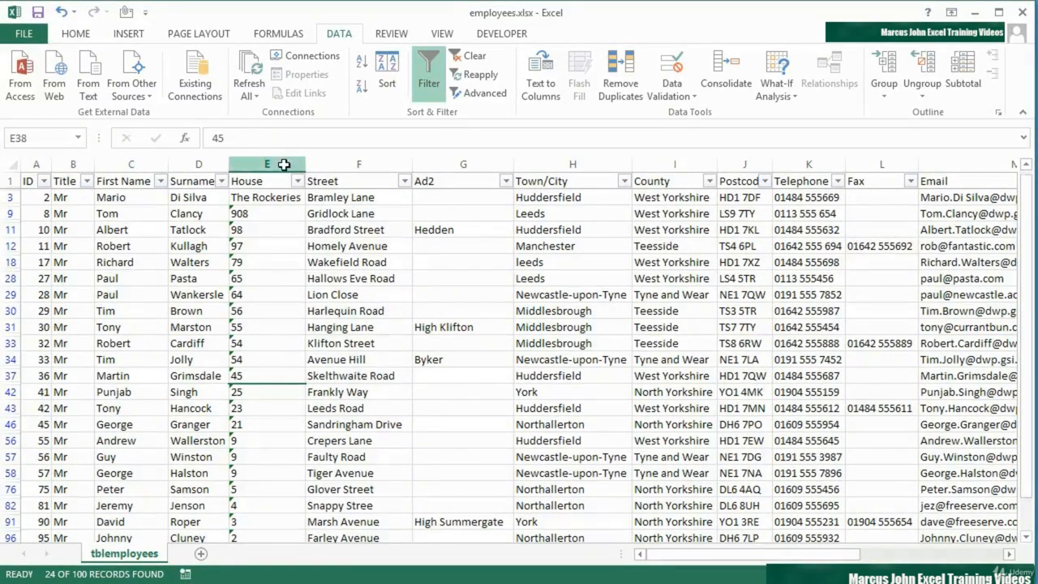
left_click_drag(276, 165, 740, 166)
right_click(608, 163)
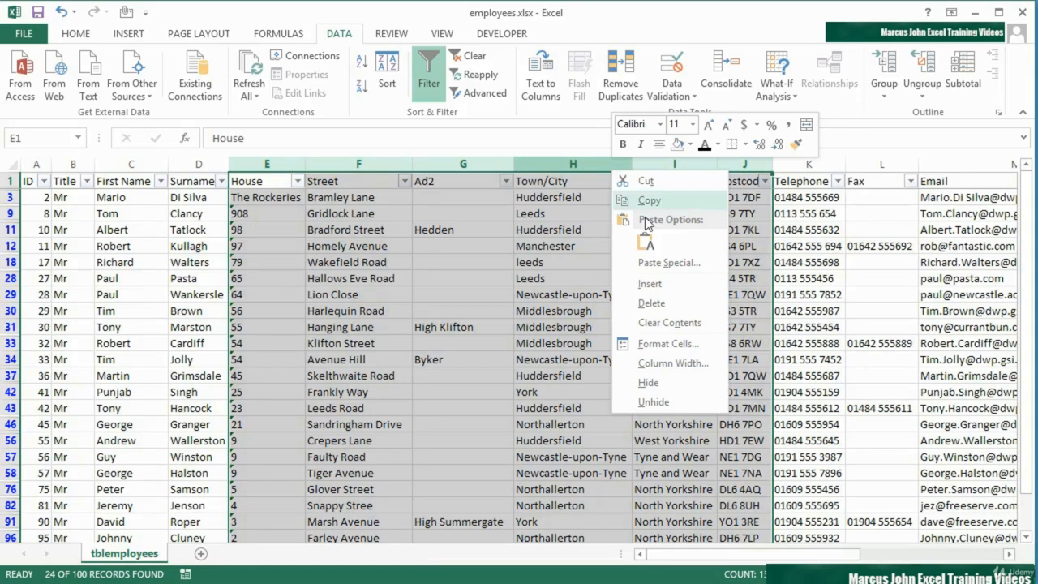
left_click(652, 385)
left_click(144, 202)
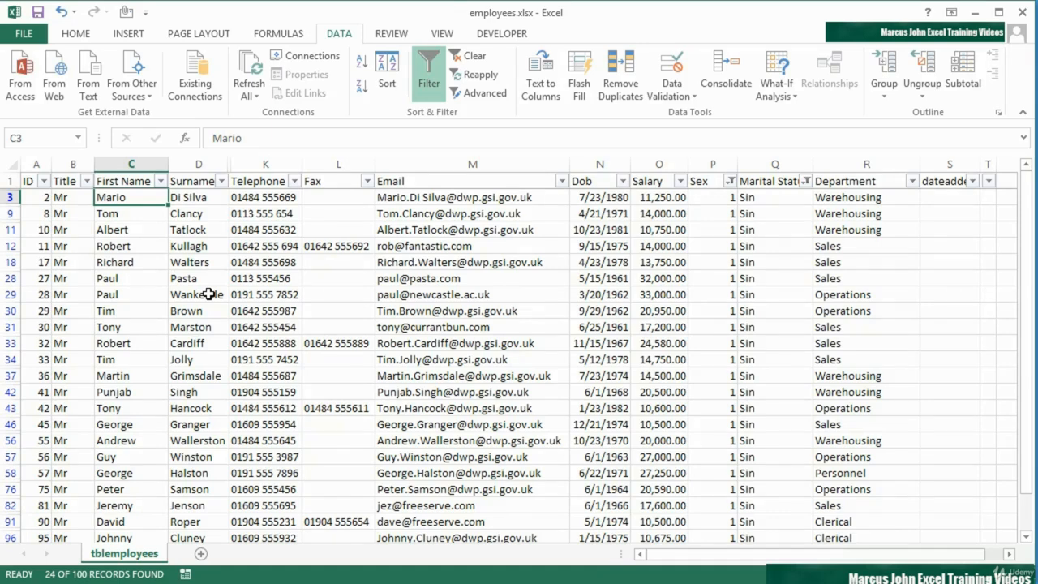
Begin adding a custom view named 'MaleSingles' for the filtered, column-hidden layout
left_click(442, 34)
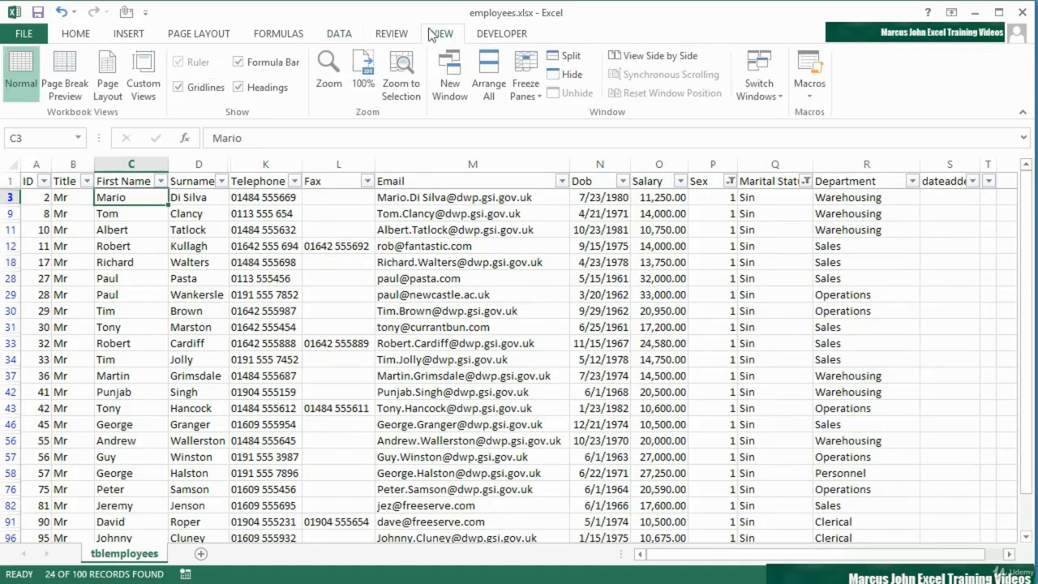
left_click(144, 75)
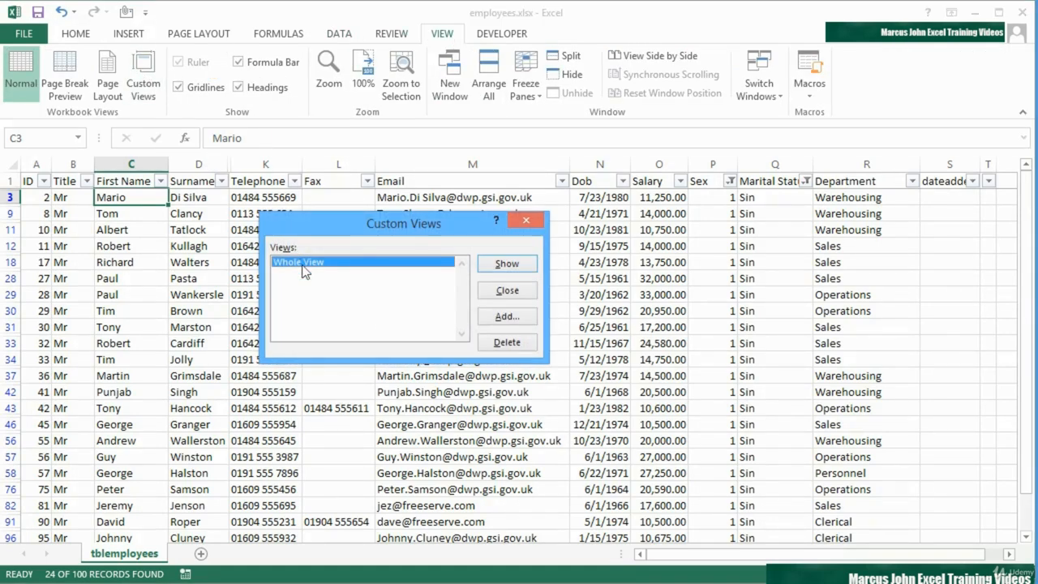
left_click(504, 317)
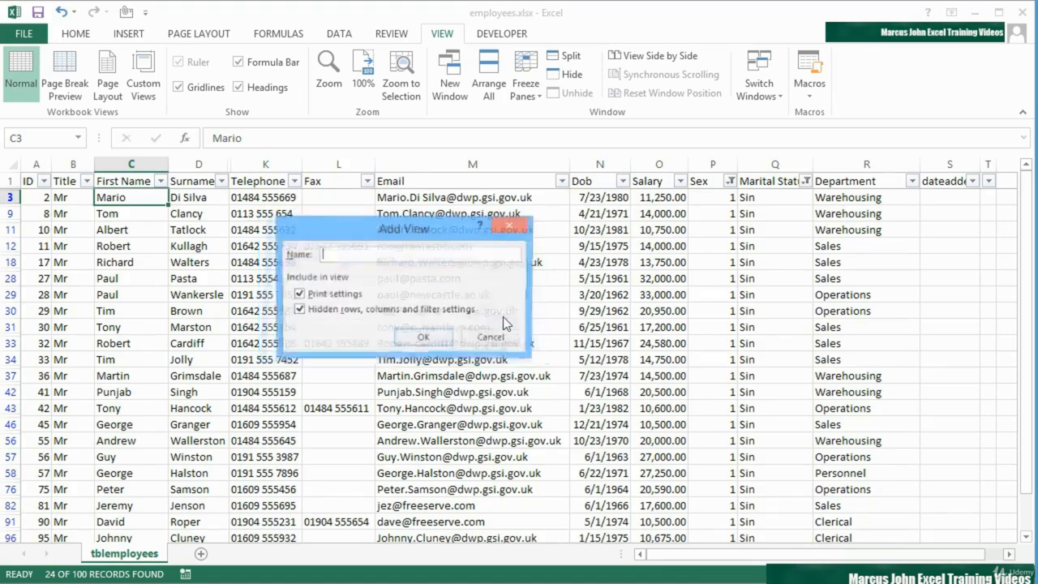
type("Male")
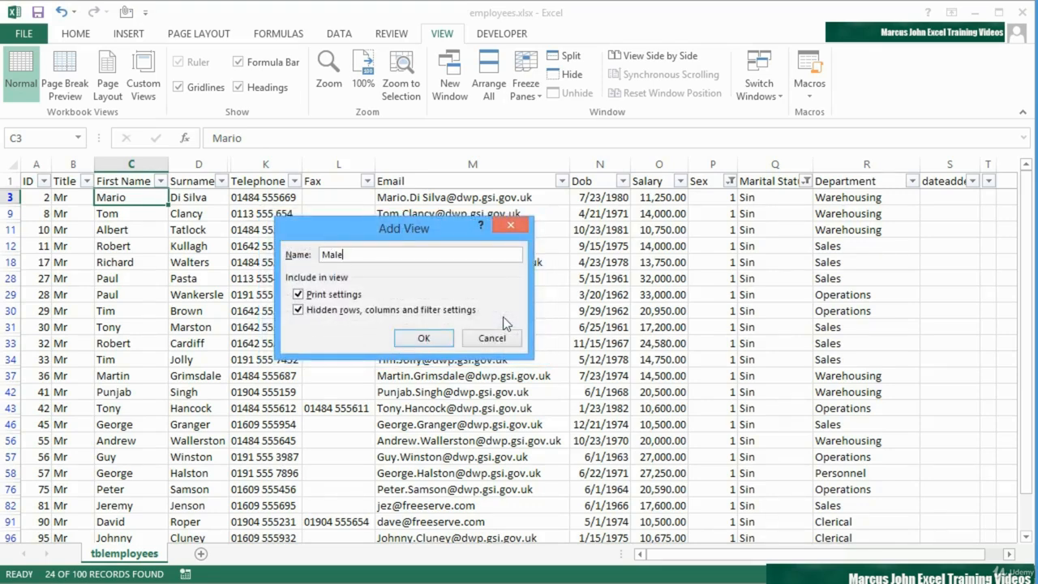
type("Singles")
Save the MaleSingles view, then show the Whole View layout
left_click(446, 338)
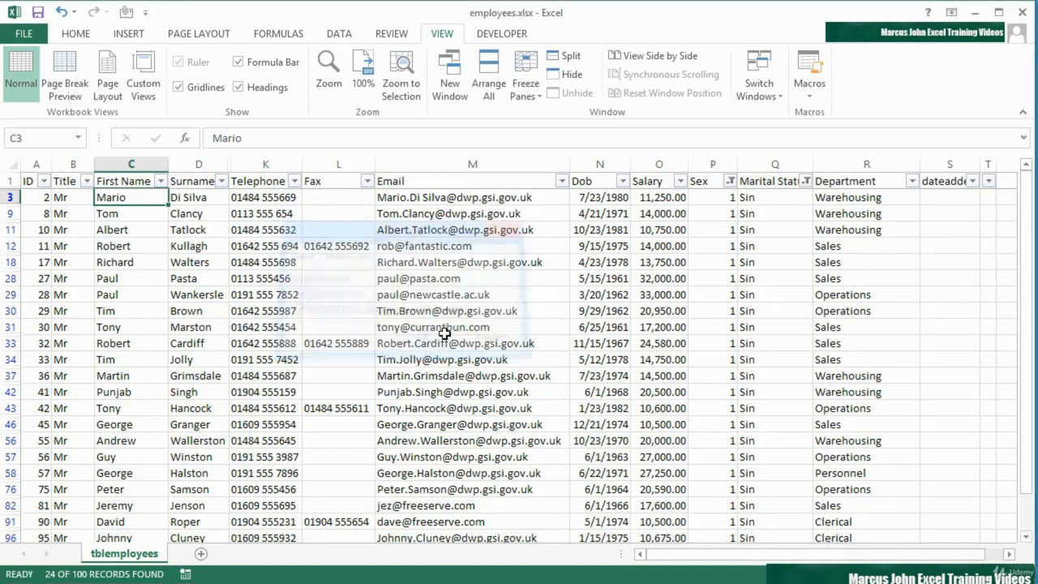
left_click(369, 230)
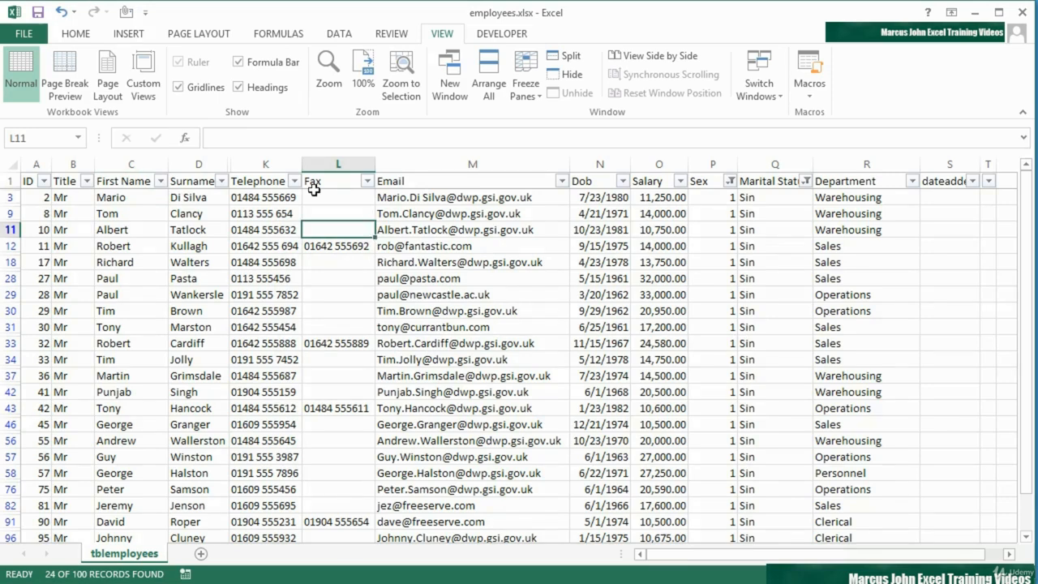
left_click(150, 84)
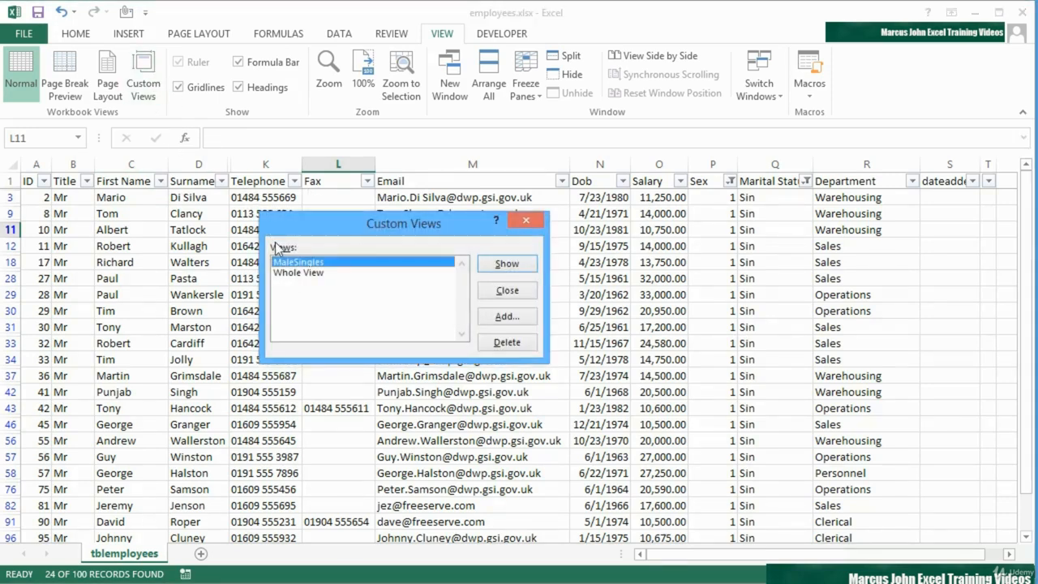
left_click(298, 274)
left_click(501, 262)
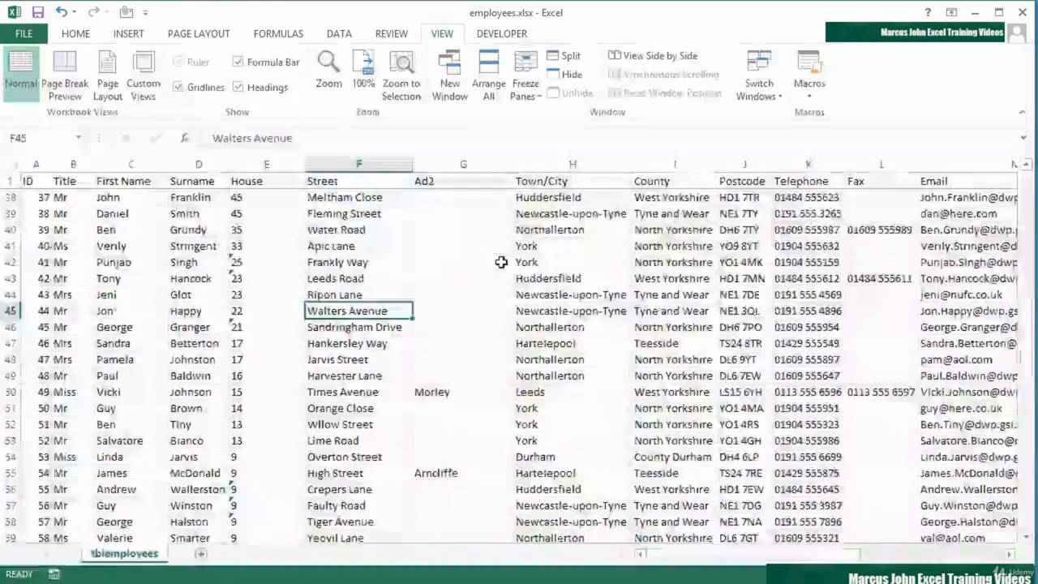
Switch to MaleSingles and back to Whole View, restoring the full unfiltered table
left_click(143, 84)
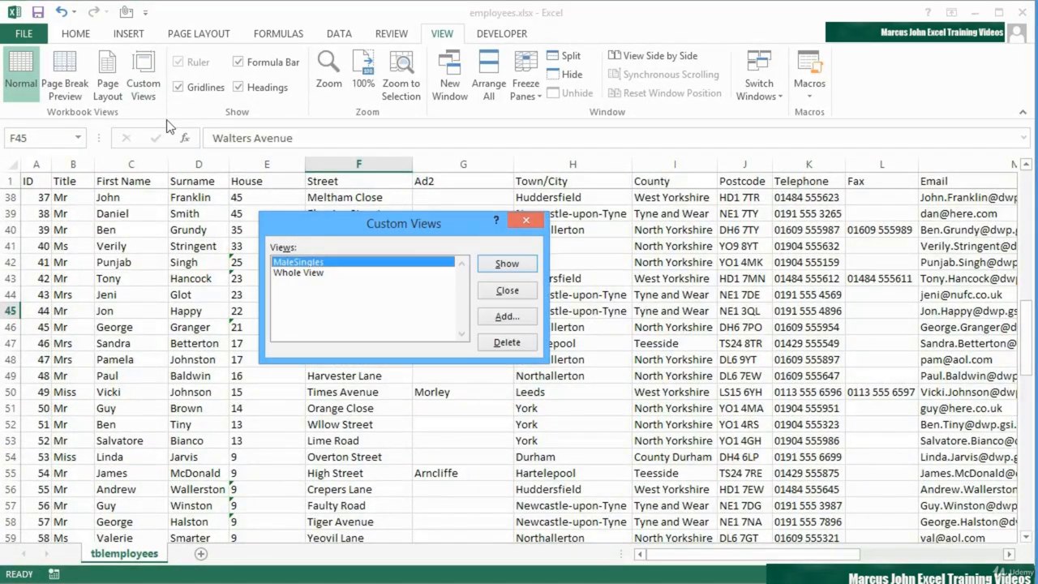
left_click(507, 264)
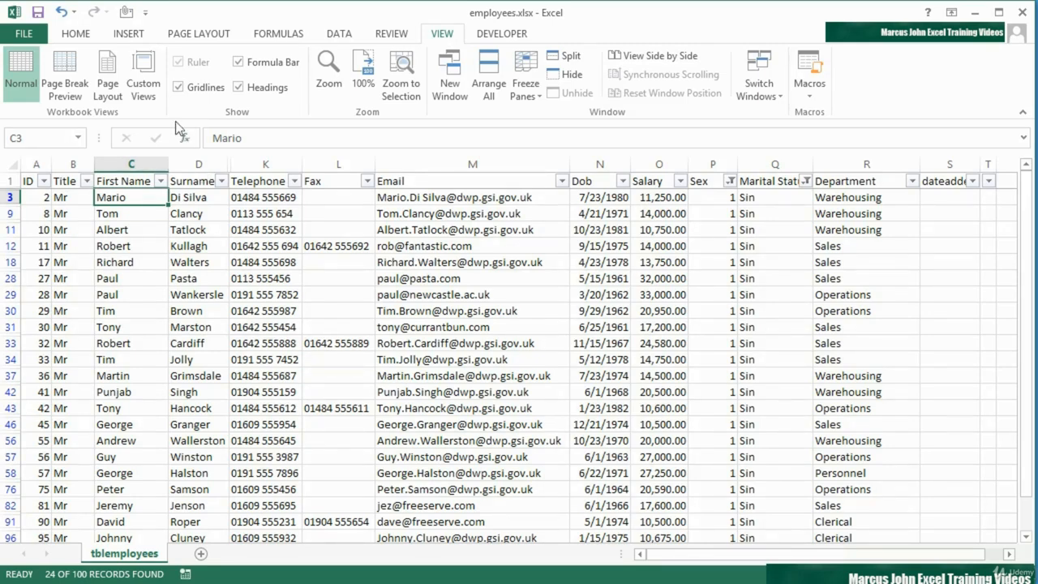
left_click(143, 83)
left_click(339, 274)
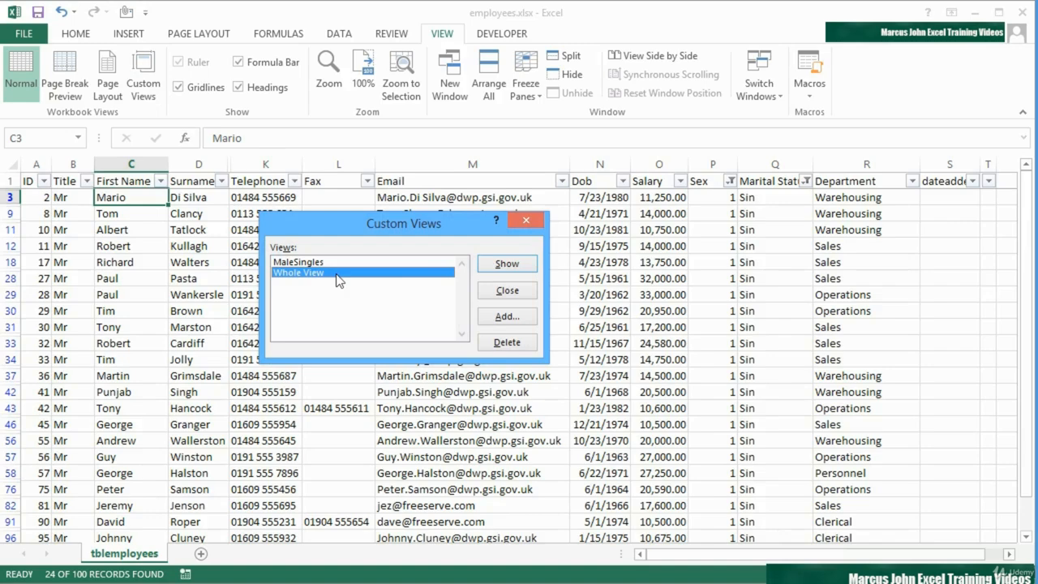
left_click(505, 264)
scroll(463, 284, "up", 4)
scroll(457, 297, "up", 8)
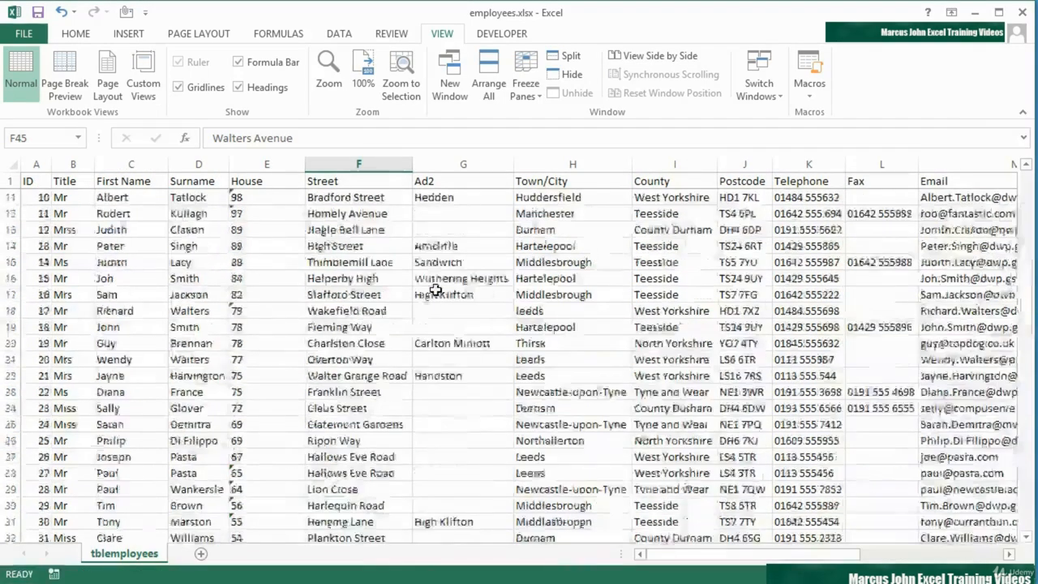
Turn on filtering and keep only Sex 2
left_click(339, 34)
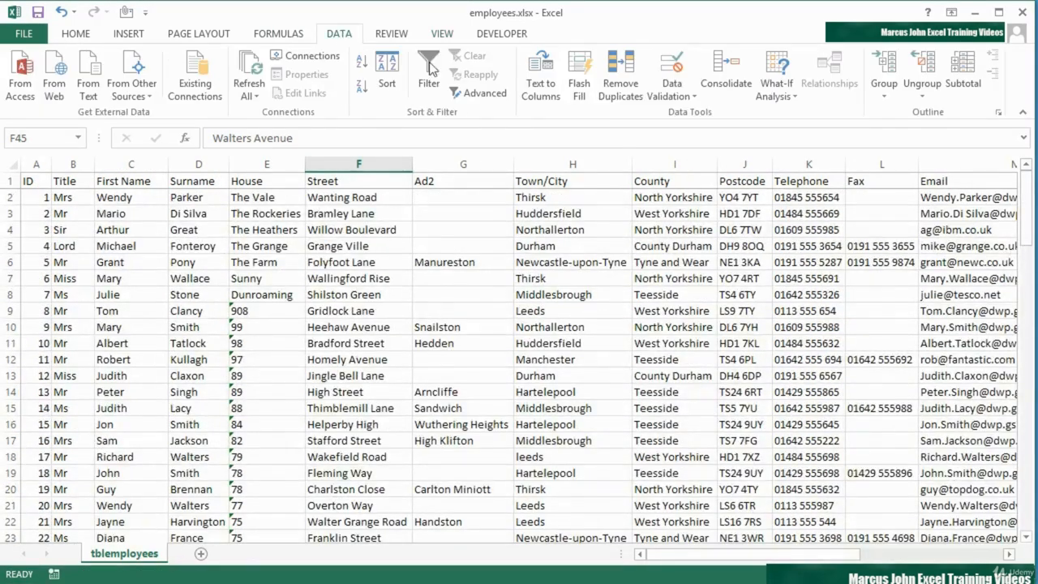
left_click(429, 77)
scroll(608, 262, "right", 3)
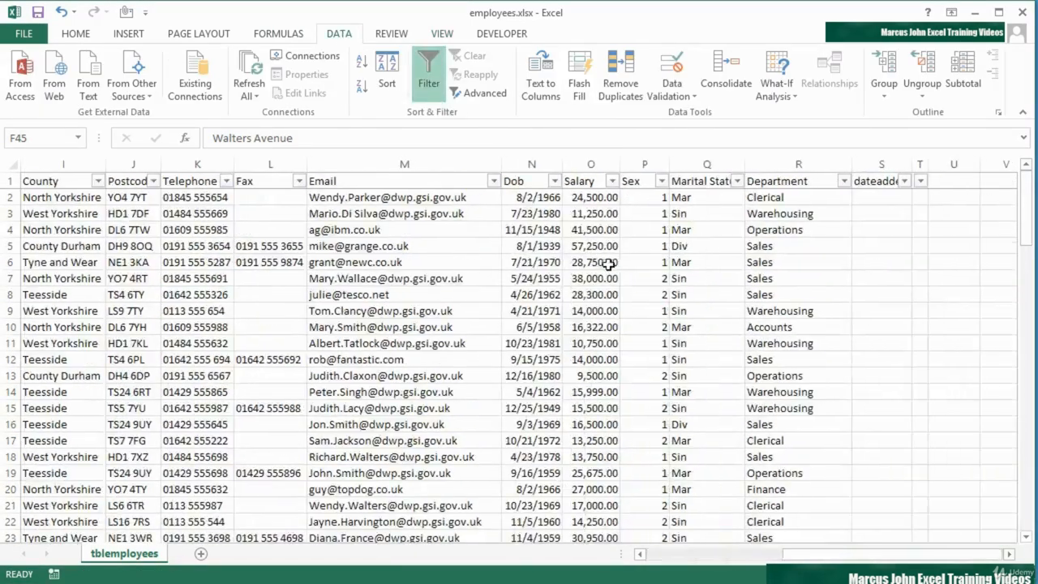
left_click(662, 181)
left_click(703, 351)
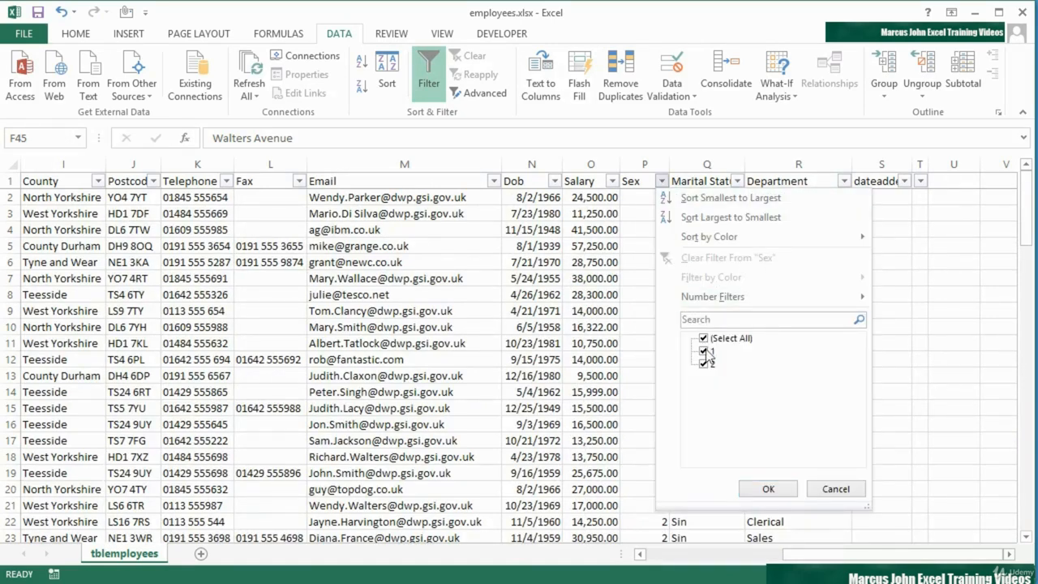
left_click(766, 489)
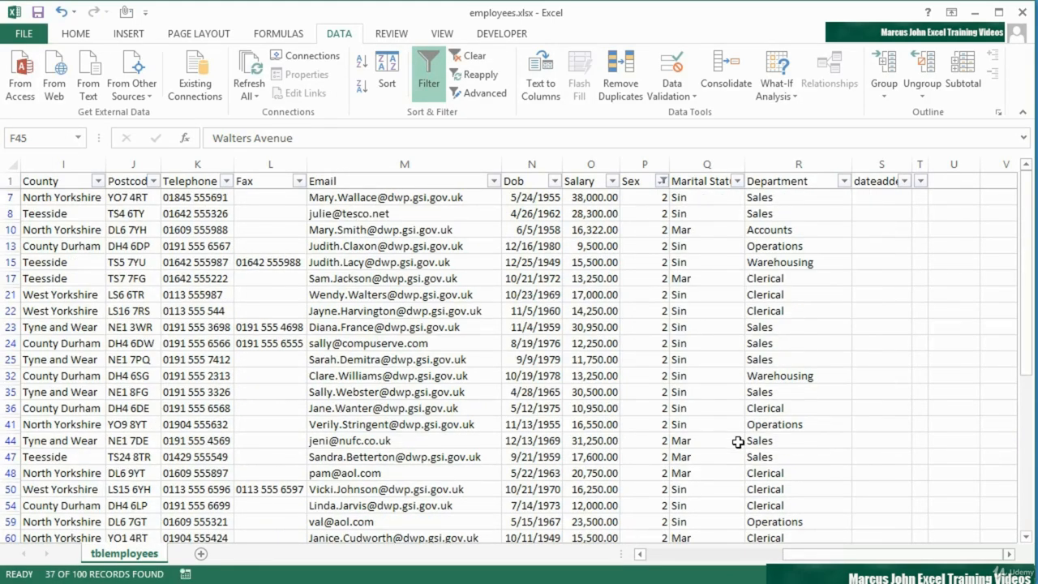
Filter Marital Status to Mar only
left_click(737, 180)
left_click(780, 351)
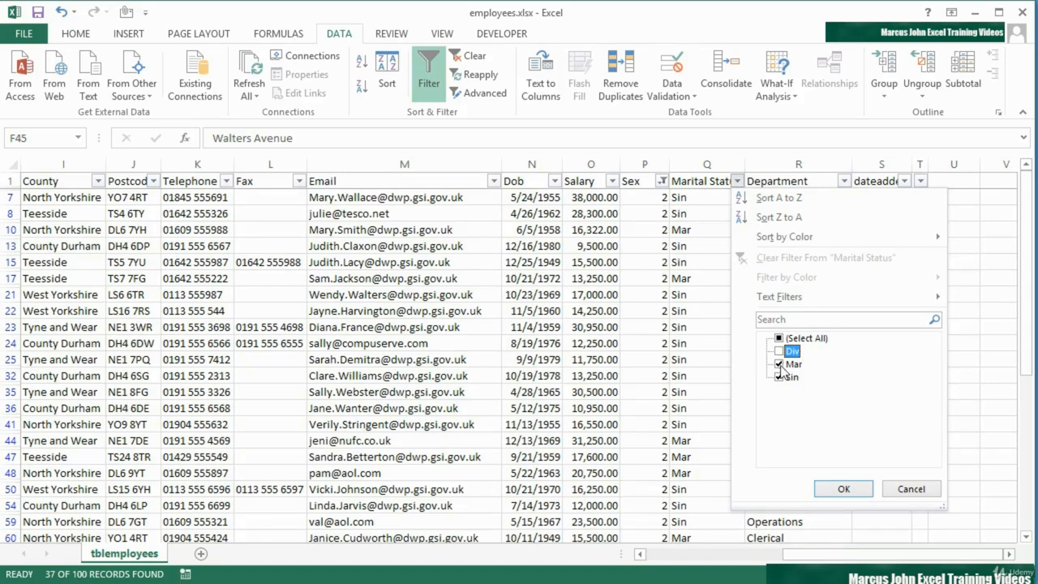
left_click(781, 364)
left_click(779, 377)
left_click(779, 364)
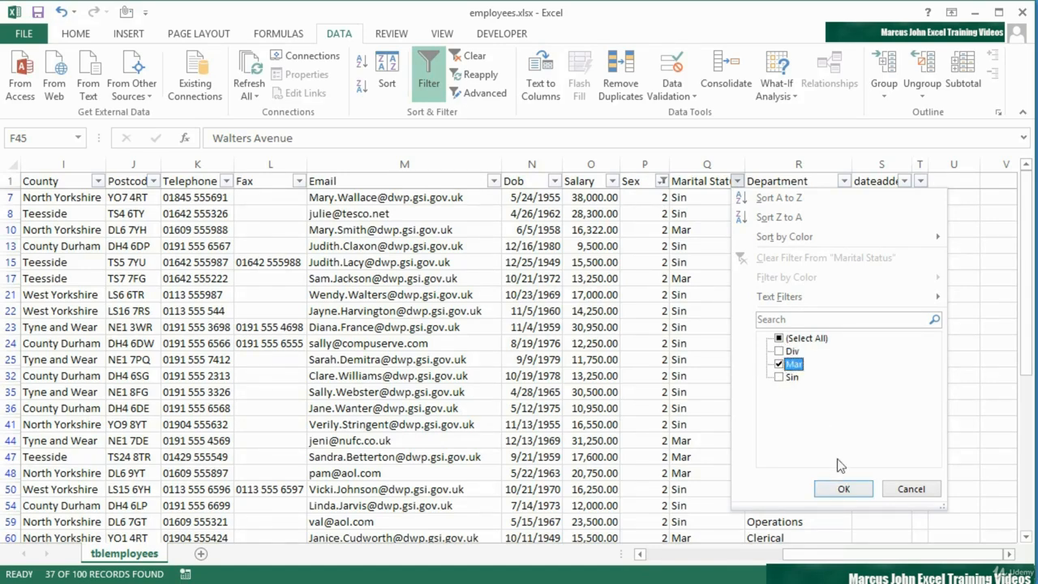
left_click(840, 490)
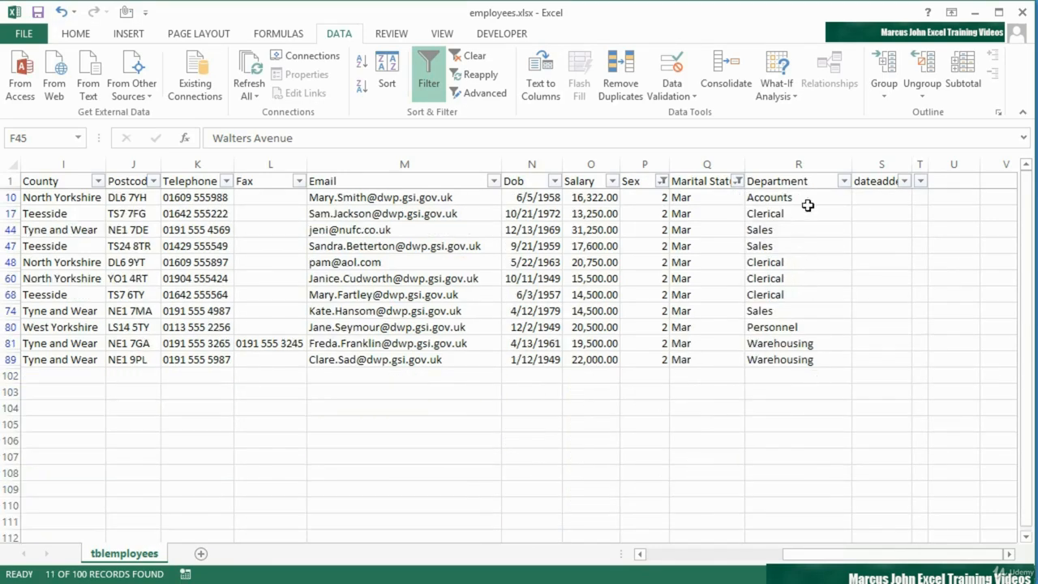
Filter Department to Accounts and Clerical (5 of 100 records) and select columns House through Fax
left_click(845, 181)
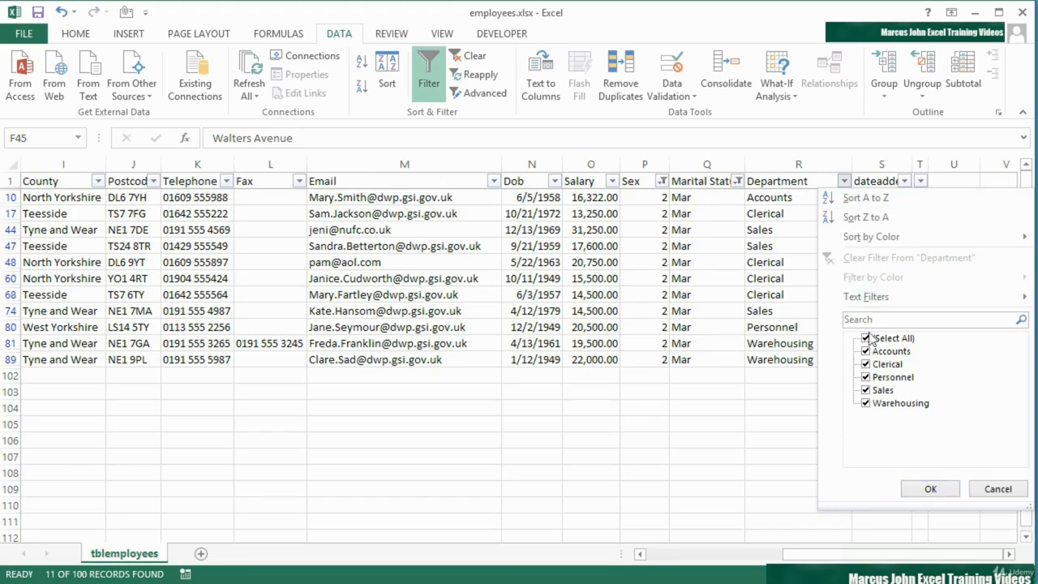
left_click(867, 377)
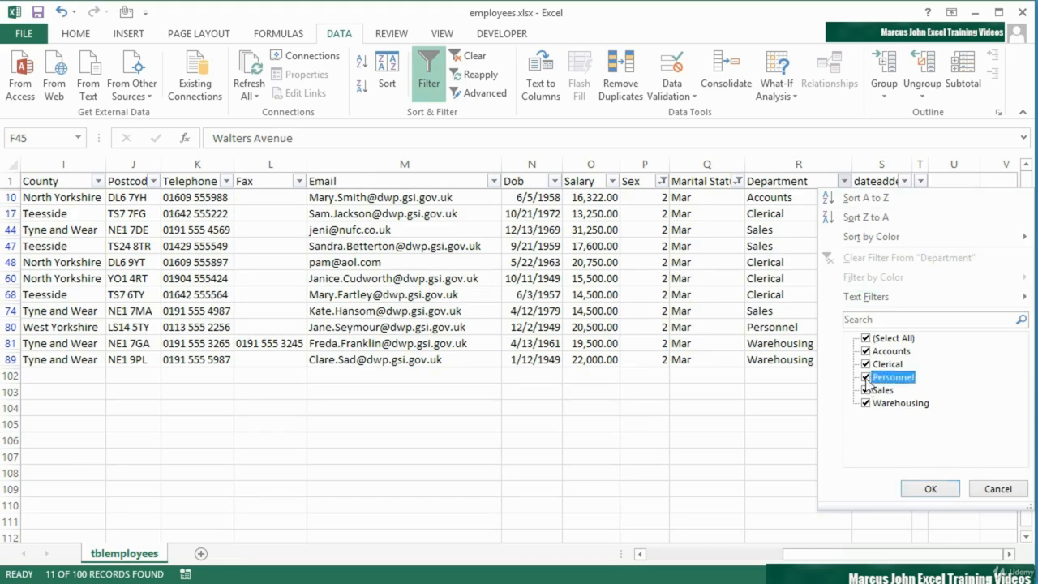
left_click(867, 390)
left_click(867, 403)
left_click(929, 488)
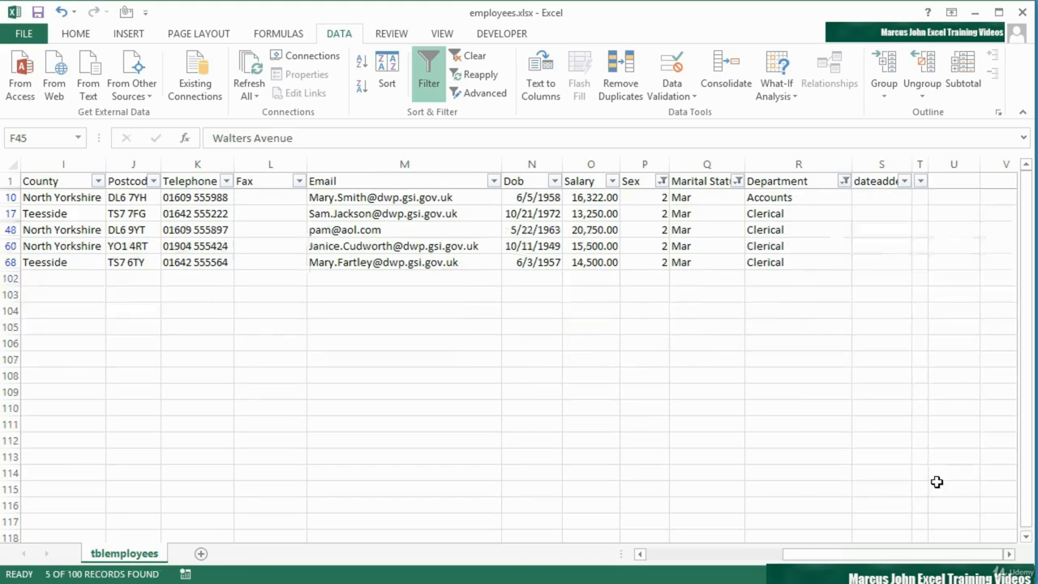
left_click_drag(805, 562, 669, 559)
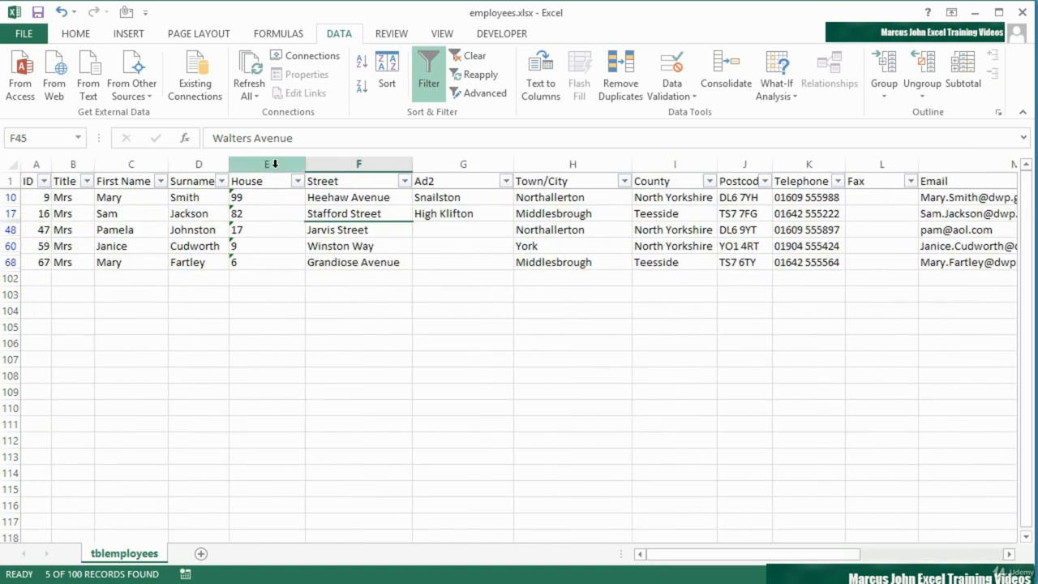
left_click_drag(267, 164, 872, 168)
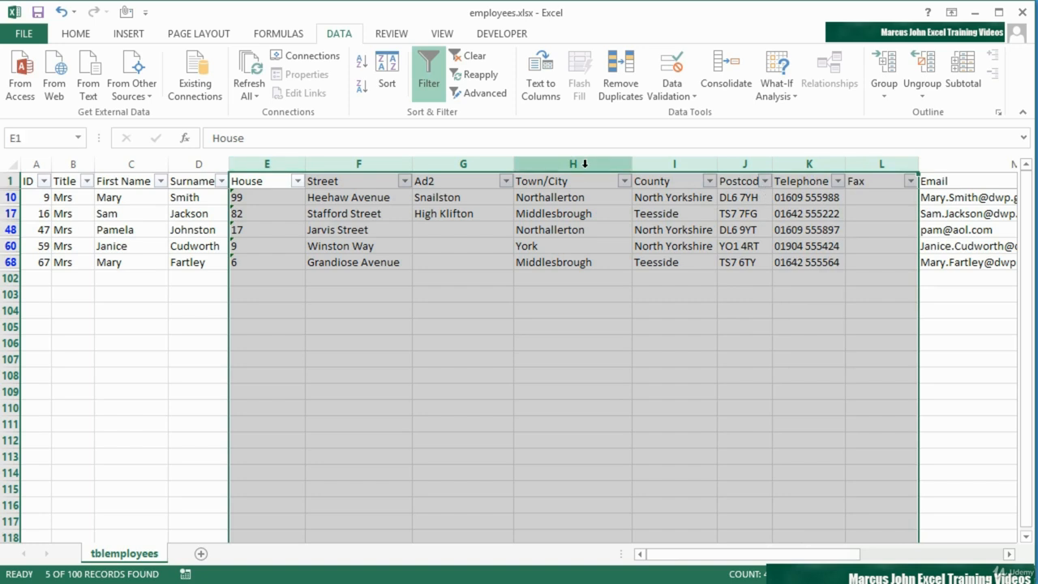
Hide columns E–L (House through Fax) and the dateadded columns S–T
right_click(584, 168)
left_click(631, 381)
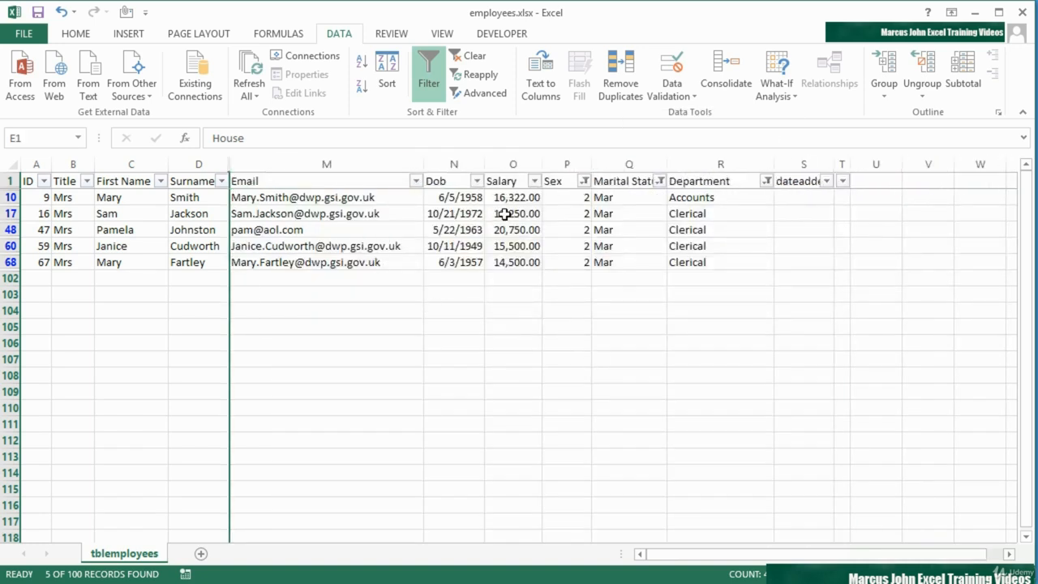
left_click_drag(804, 161, 843, 164)
right_click(824, 169)
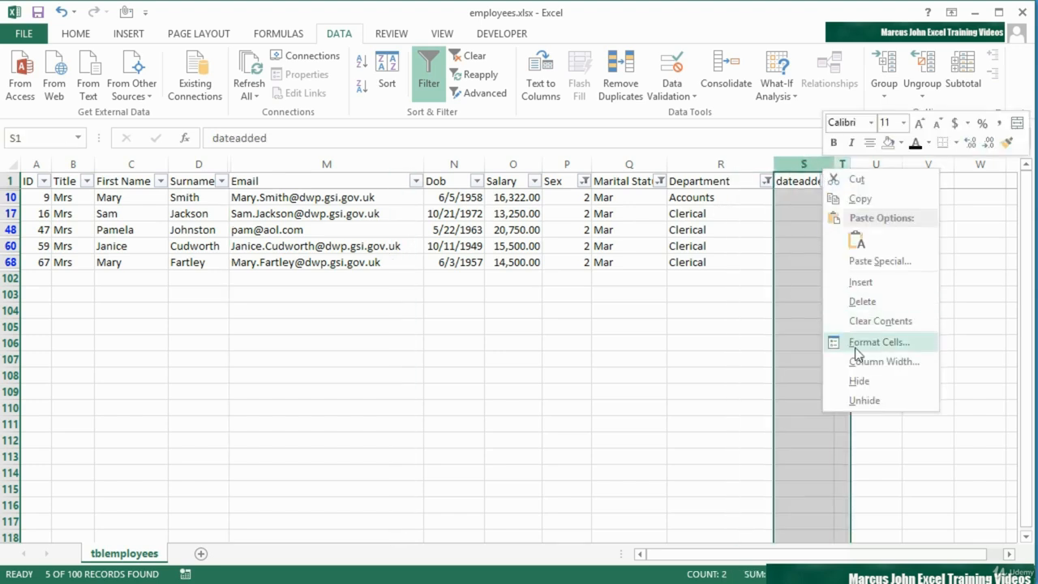
left_click(861, 381)
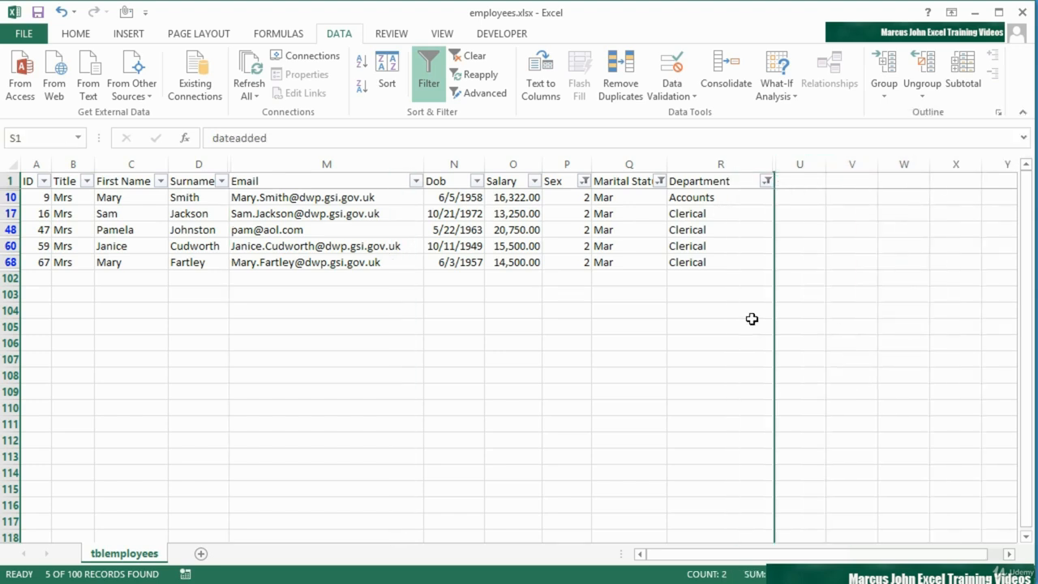
left_click(442, 33)
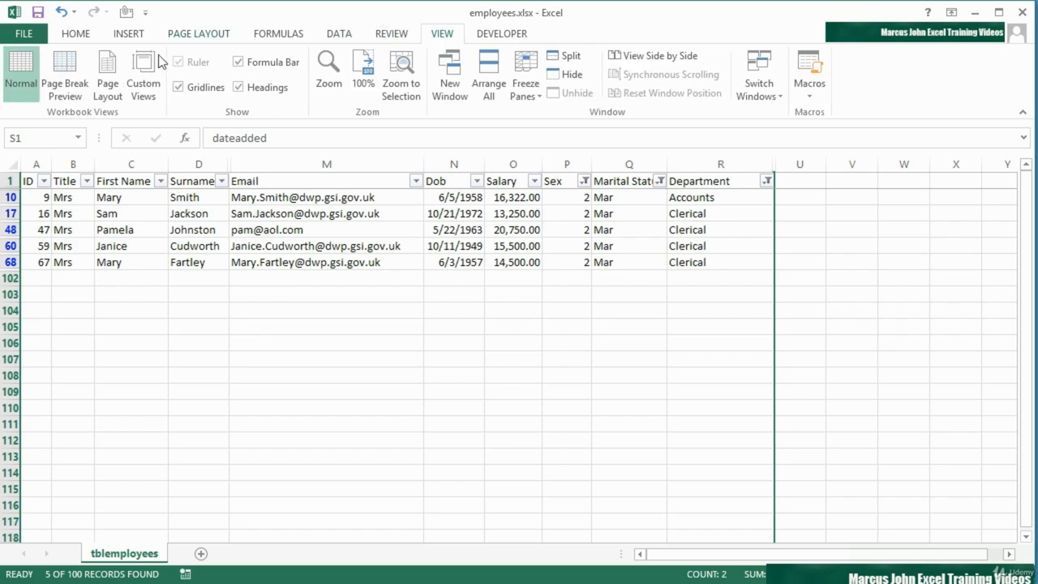
Save the filtered 5-record layout as a custom view named 'FemaleMarAdmin'
left_click(143, 81)
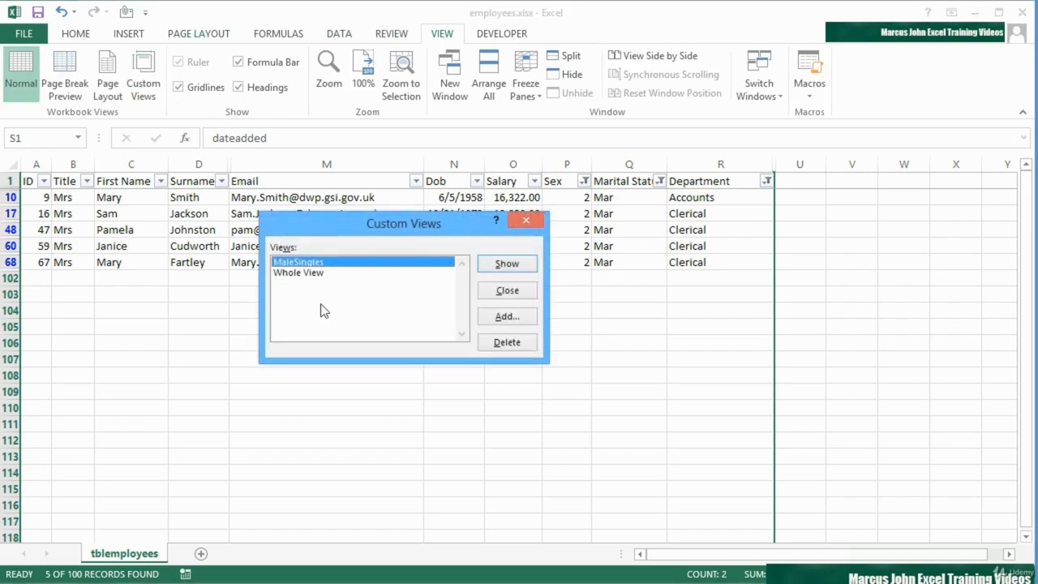
left_click(510, 316)
type("F")
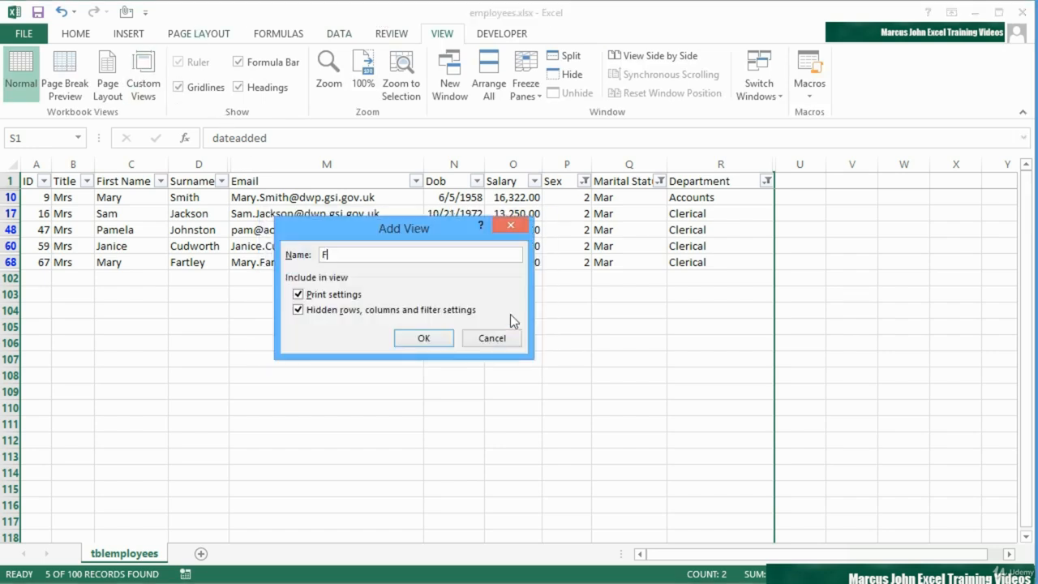
type("emaleMarAdmin")
left_click(424, 338)
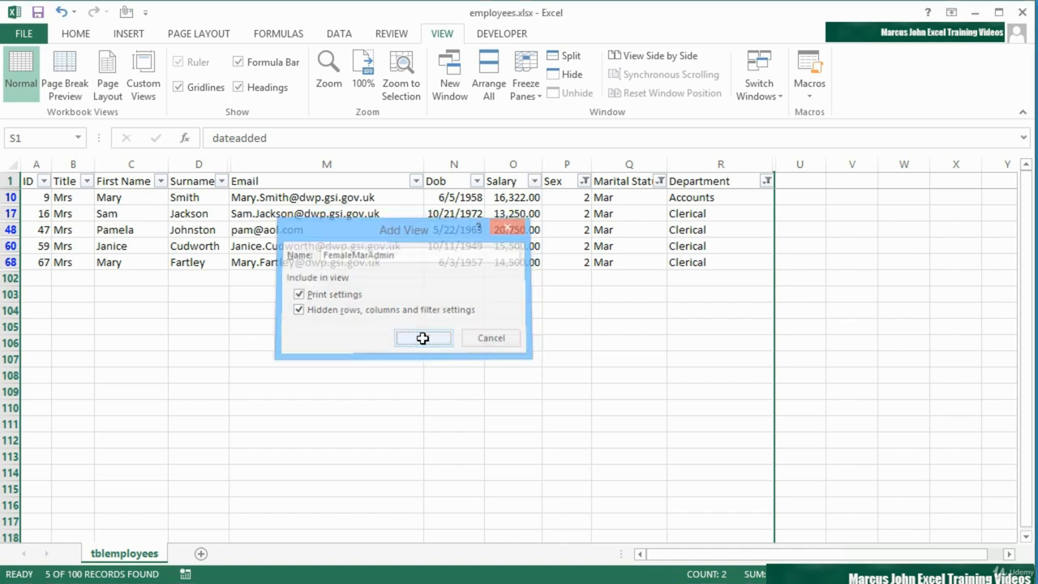
Show the MaleSingles view, then Whole View, then MaleSingles again
left_click(146, 81)
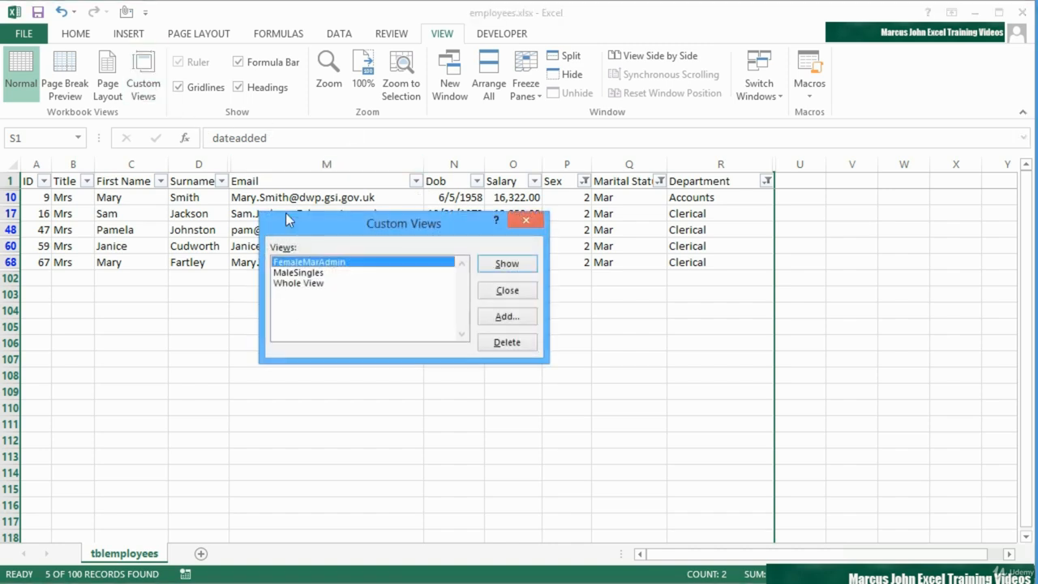
left_click(329, 273)
left_click(497, 268)
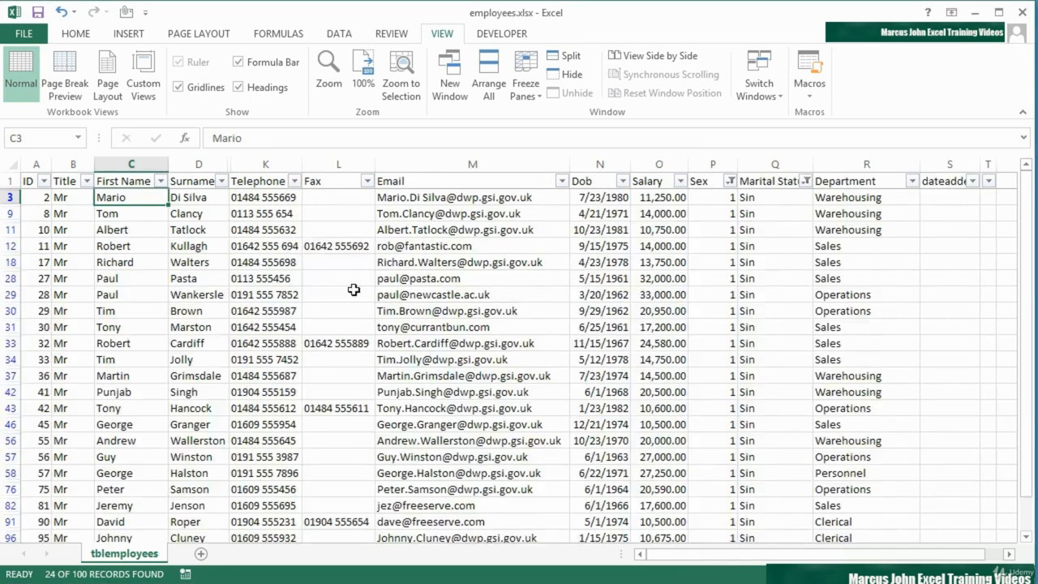
left_click(144, 81)
left_click(382, 283)
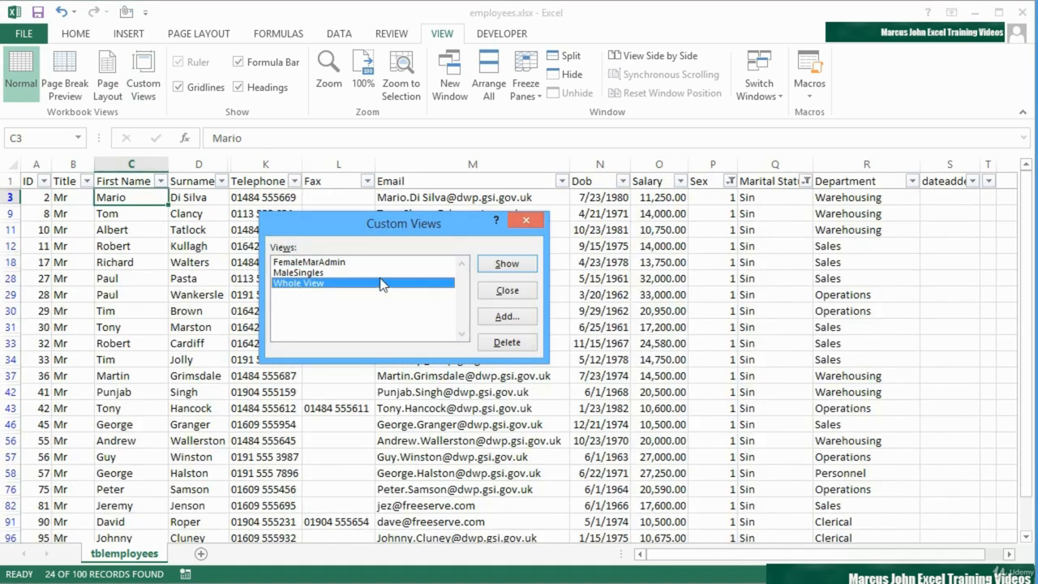
double_click(381, 281)
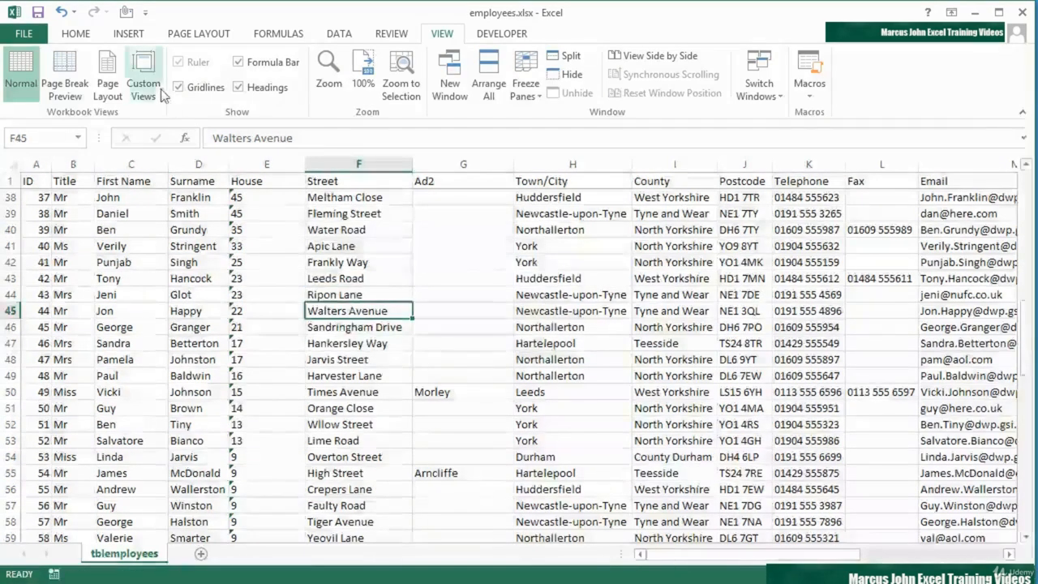
left_click(158, 95)
left_click(343, 275)
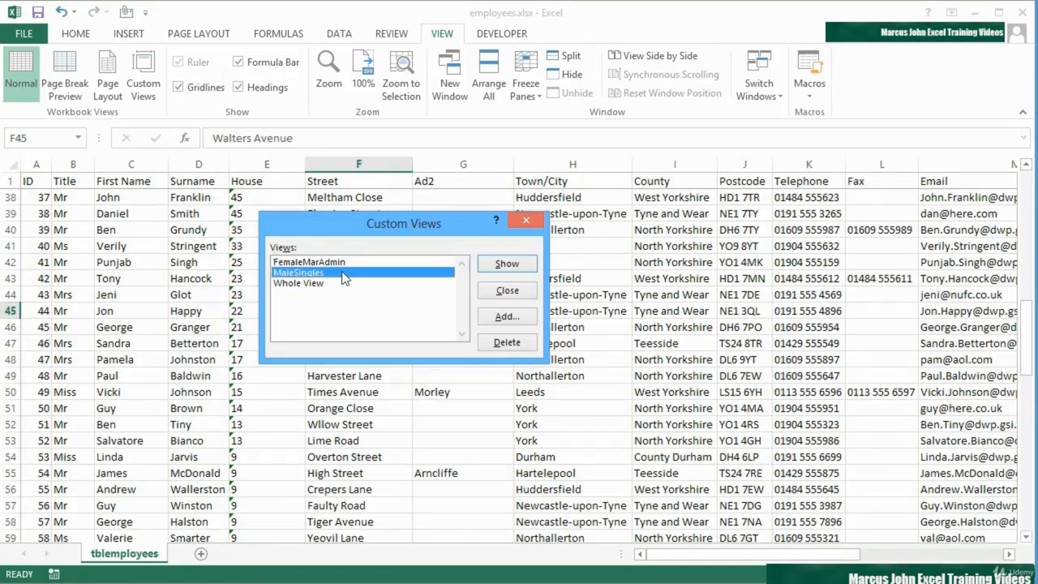
double_click(343, 274)
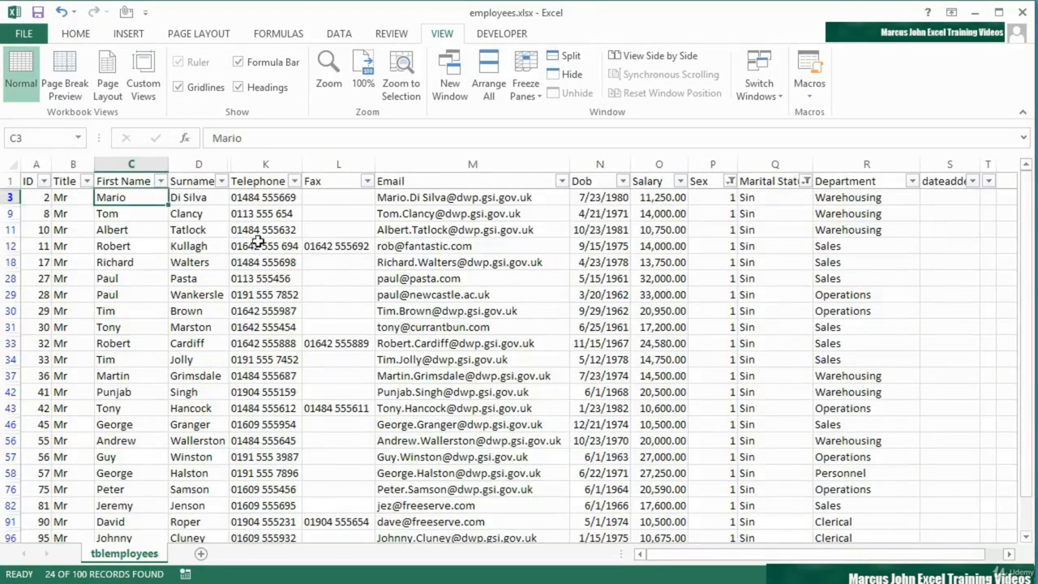
Show FemaleMarAdmin, then Whole View, then return to MaleSingles with 24 of 100 records
left_click(143, 81)
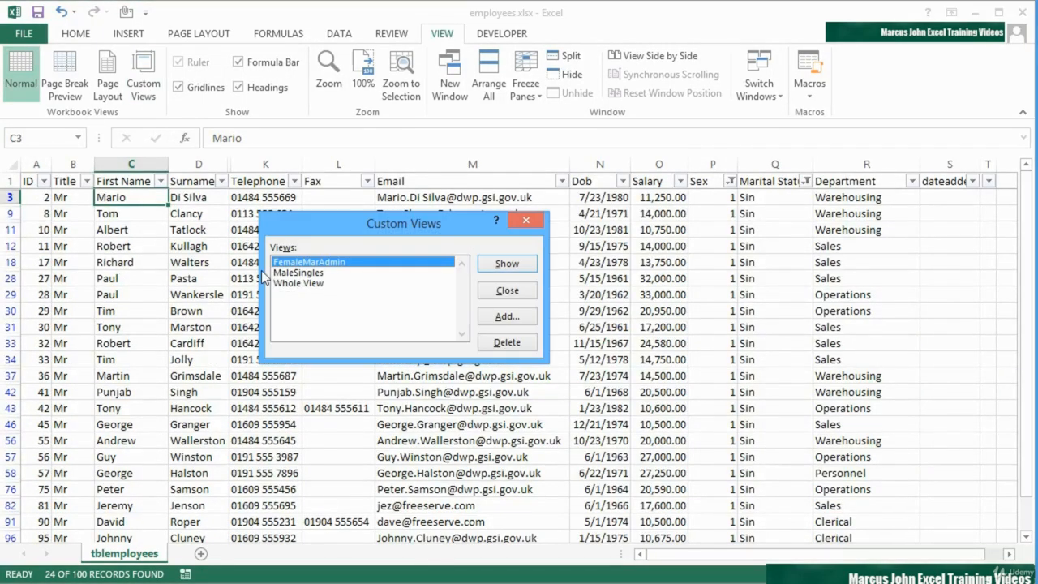
double_click(319, 262)
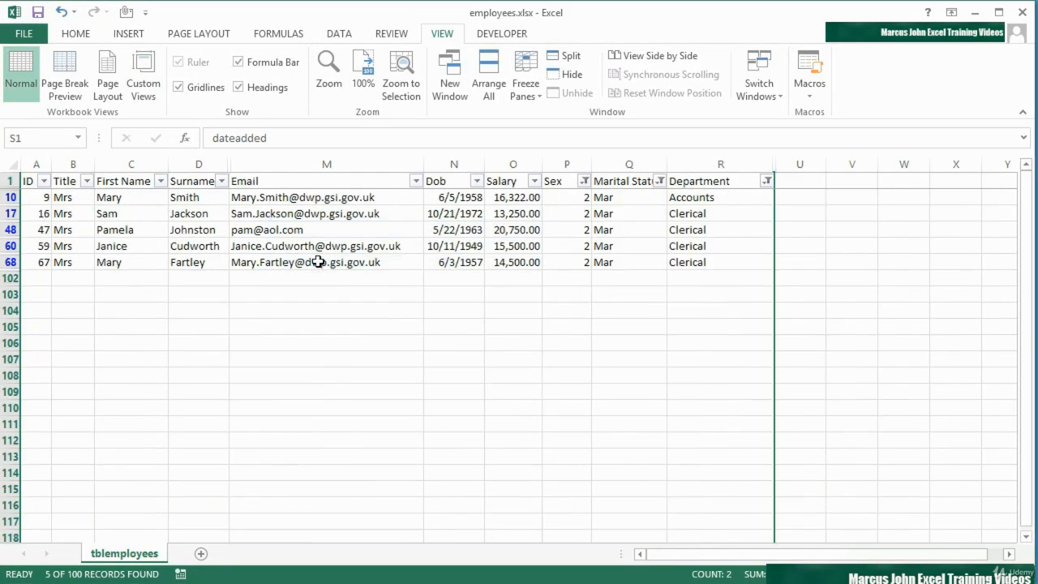
left_click(143, 85)
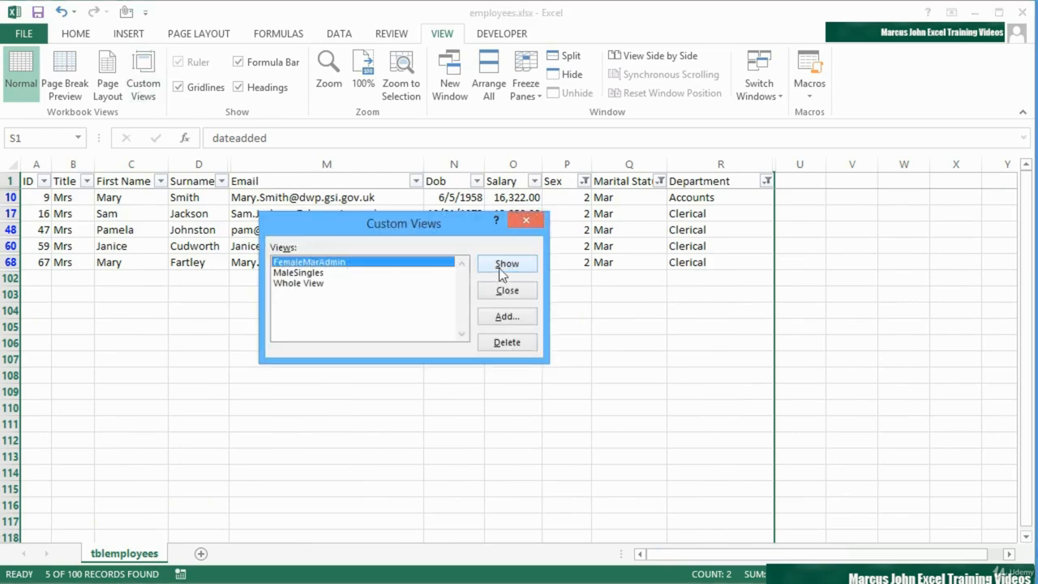
left_click(324, 283)
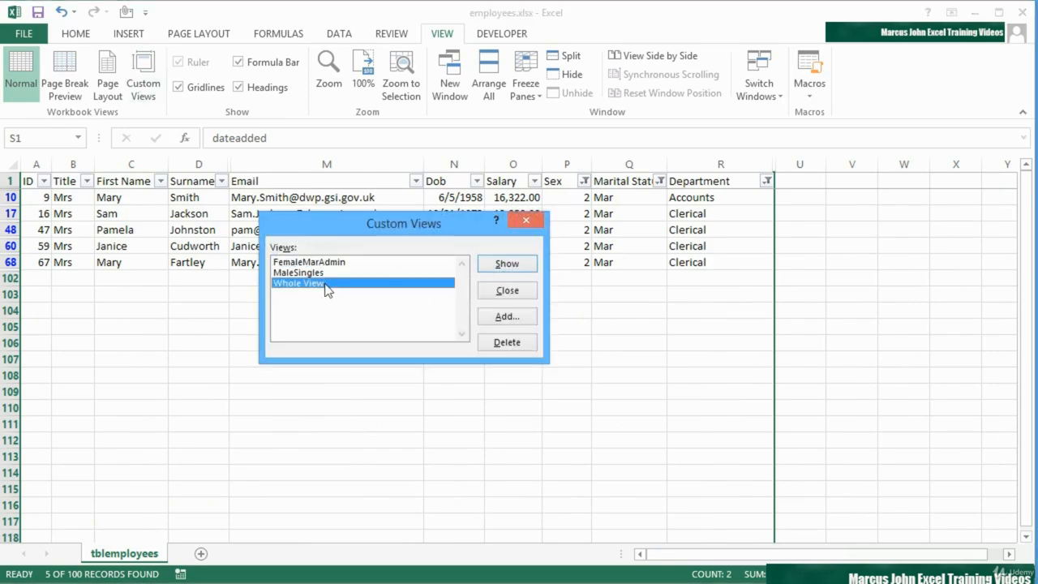
double_click(324, 284)
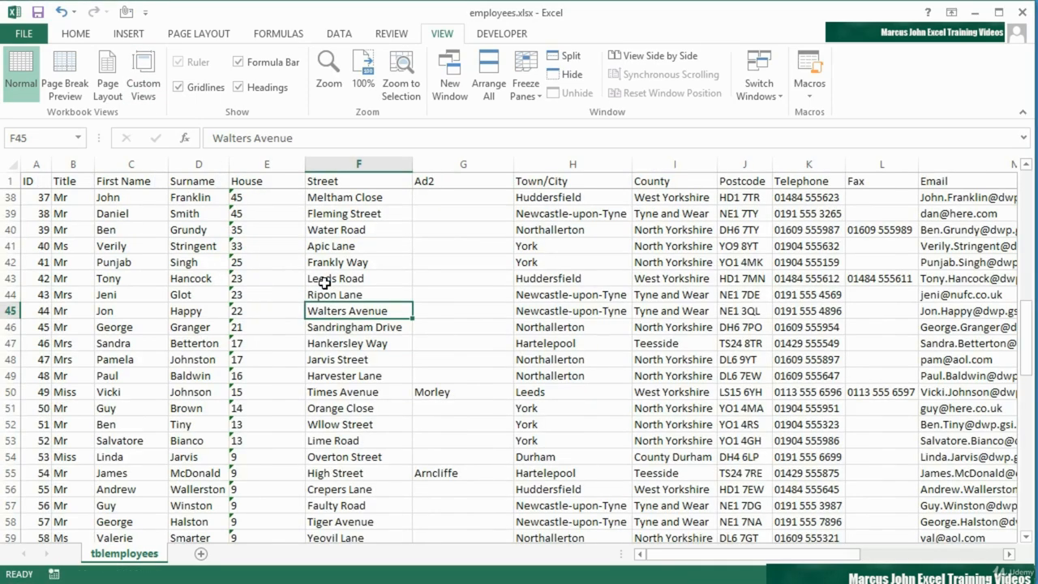
left_click(144, 79)
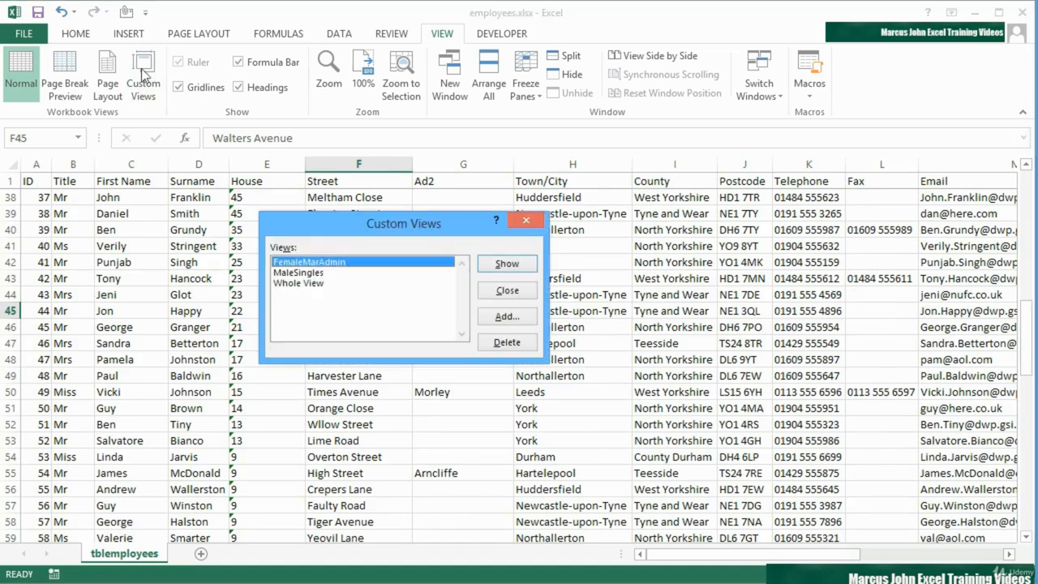
left_click(513, 292)
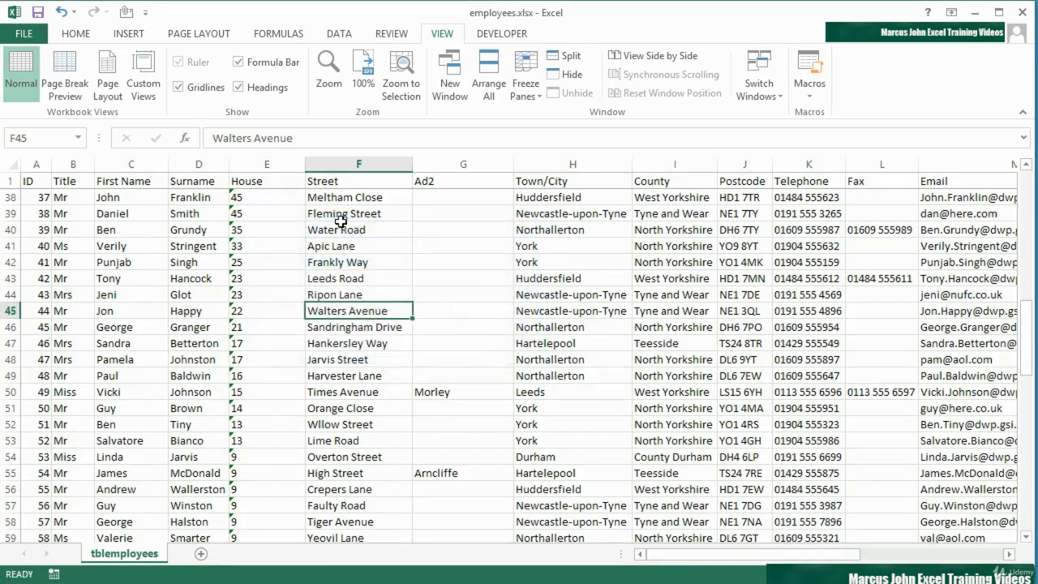
left_click(144, 81)
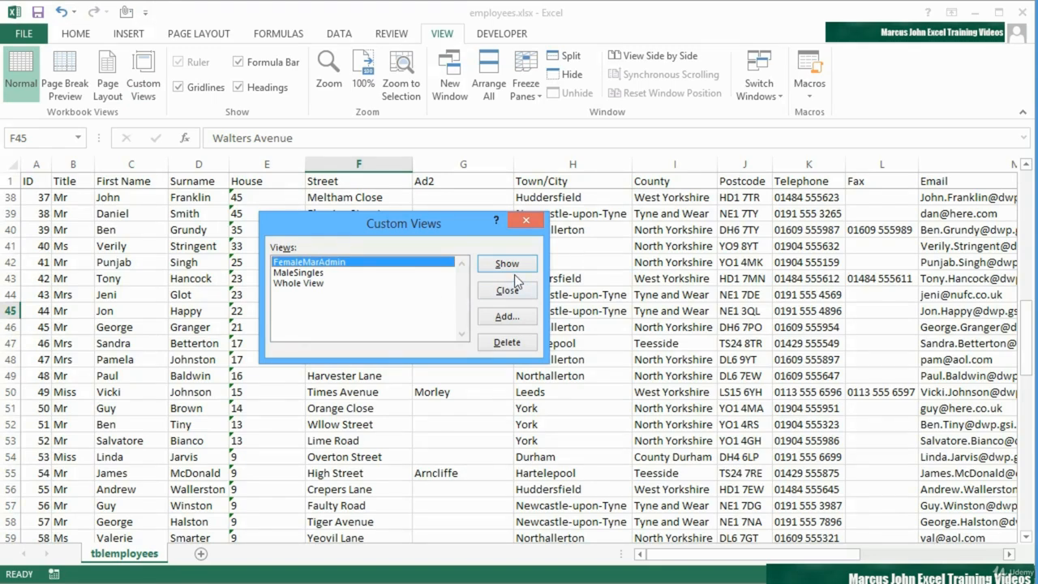
double_click(329, 273)
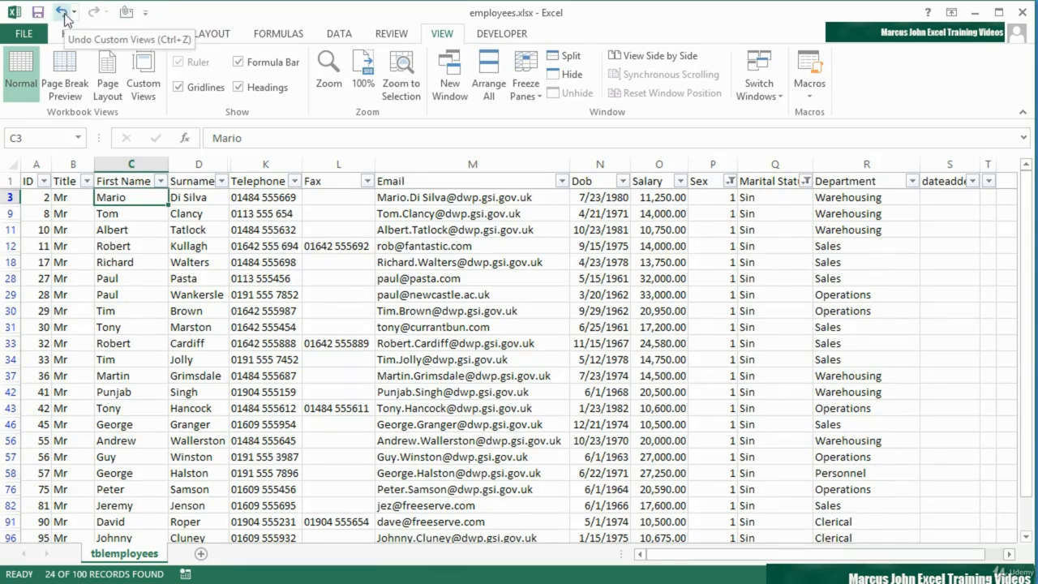
Add the Custom Views command from Commands Not in the Ribbon to employees.xlsx's quick access toolbar
left_click(145, 13)
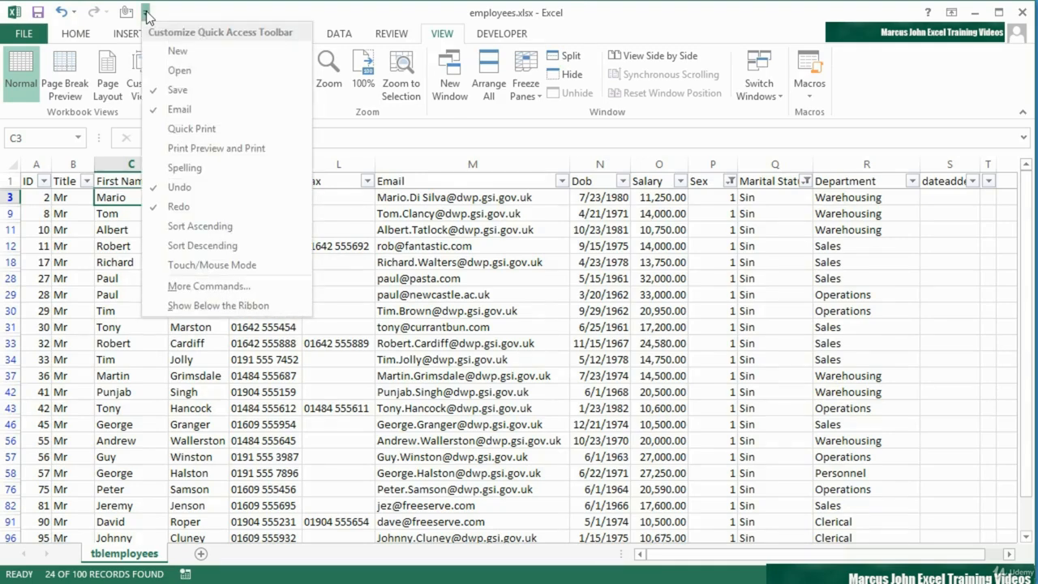
left_click(210, 286)
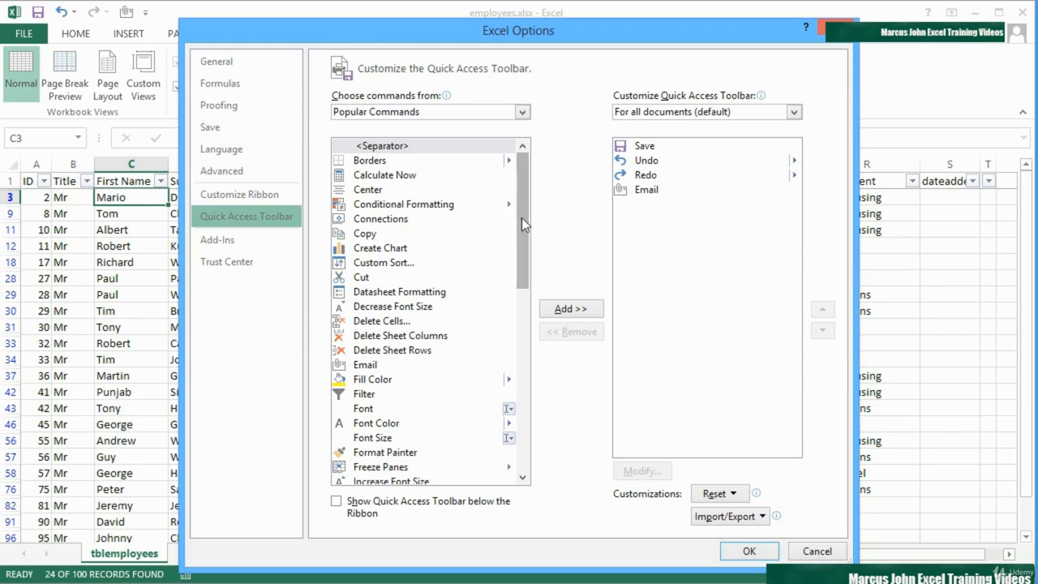
left_click(523, 112)
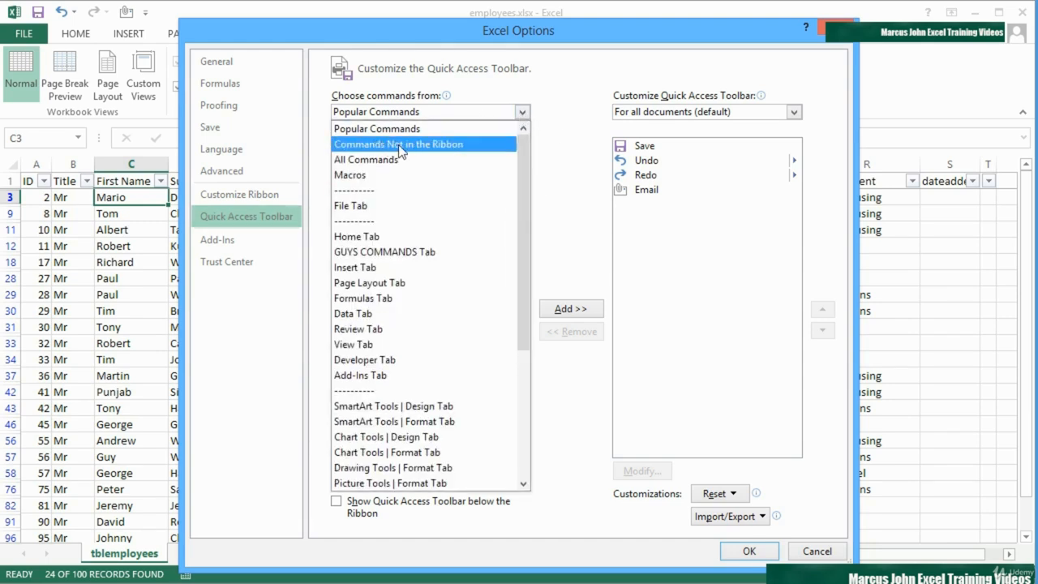
left_click(424, 144)
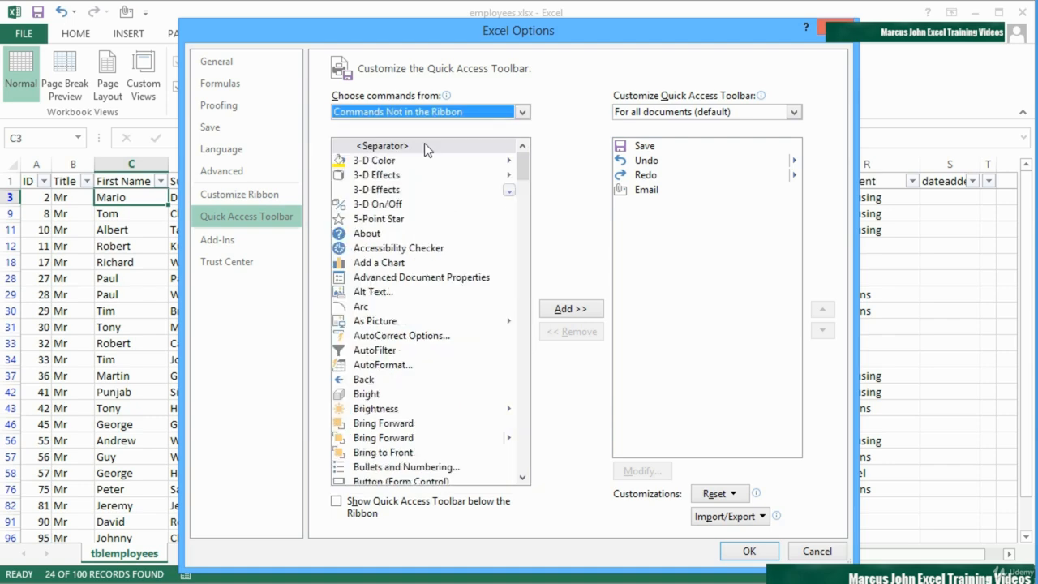
left_click_drag(524, 154, 523, 226)
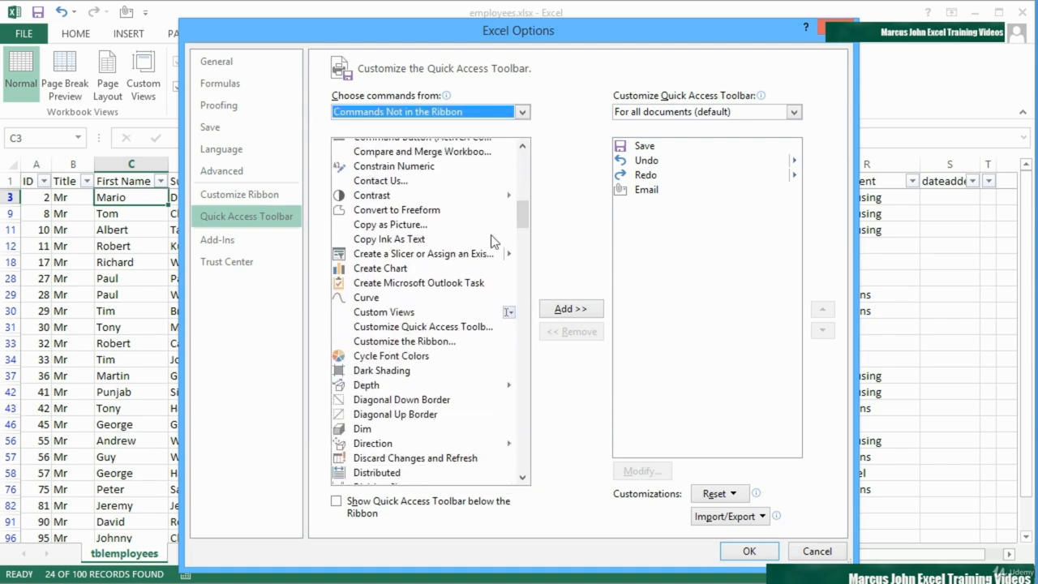
left_click(393, 311)
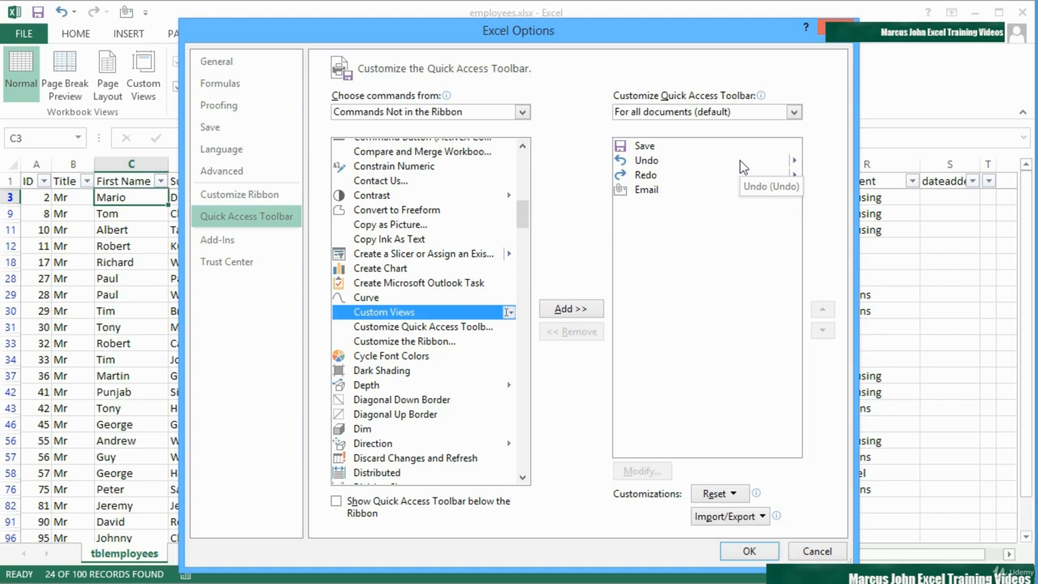
left_click(763, 113)
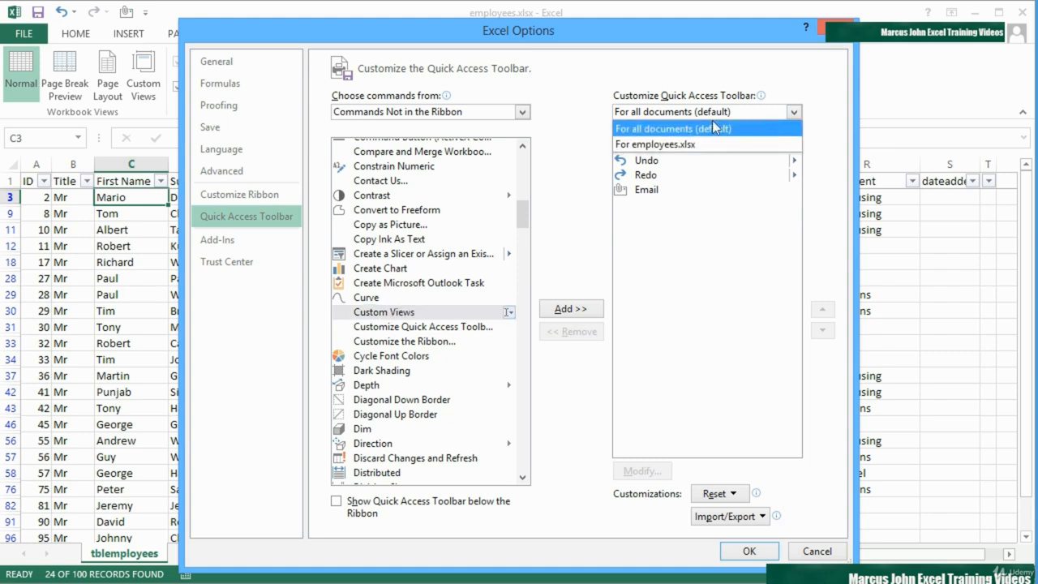
left_click(664, 144)
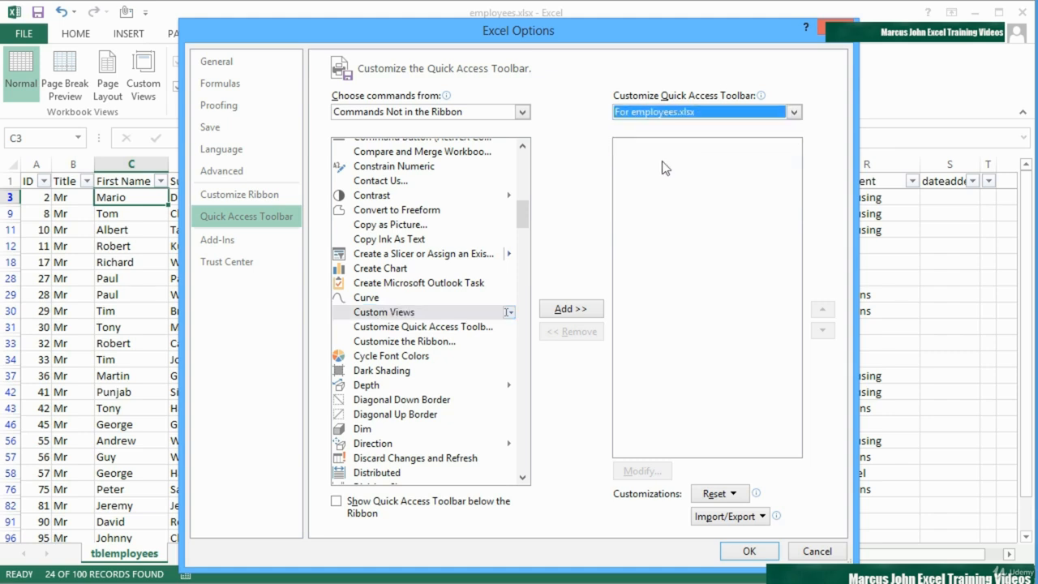
left_click(421, 314)
left_click(576, 309)
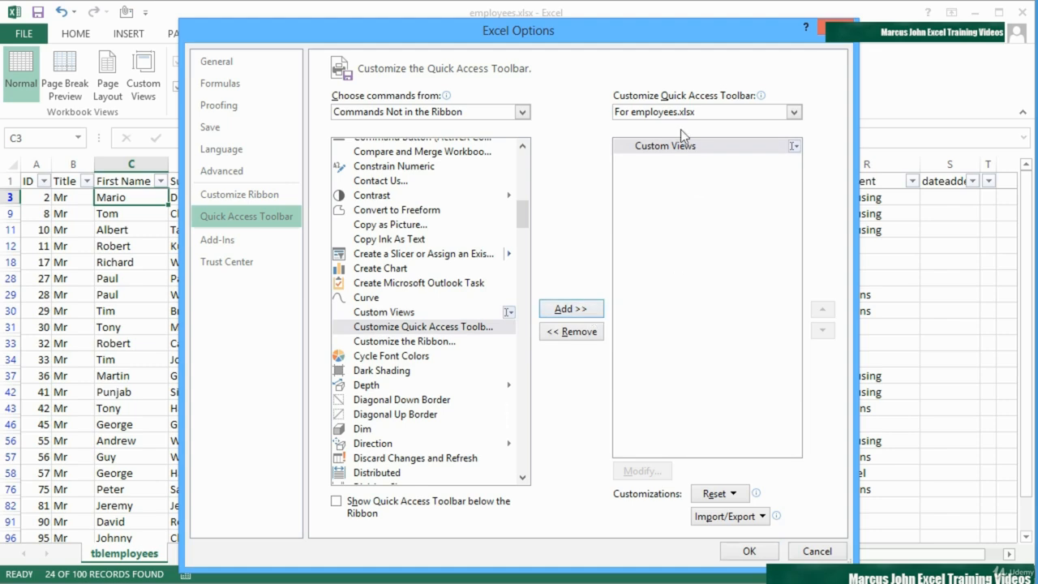
left_click(749, 550)
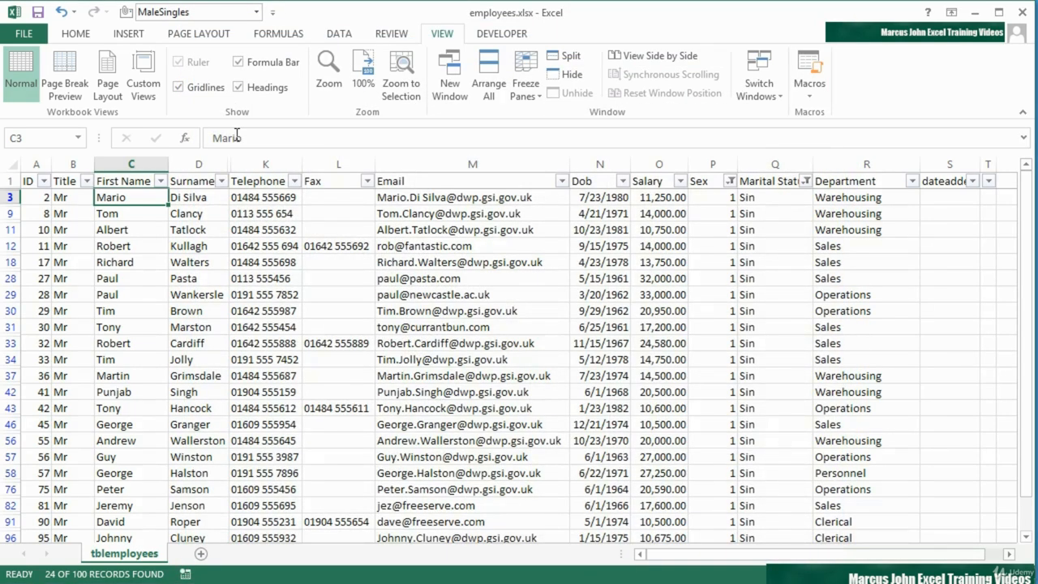
Show the Whole View, then the FemaleMarAdmin view, from the Quick Access Custom Views dropdown
left_click(257, 13)
left_click(219, 30)
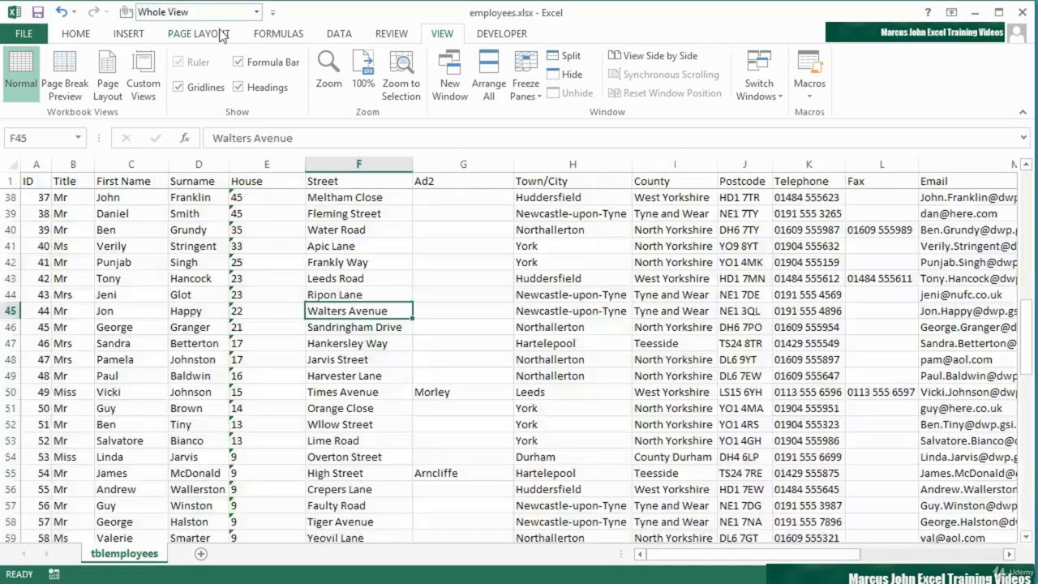
left_click(257, 13)
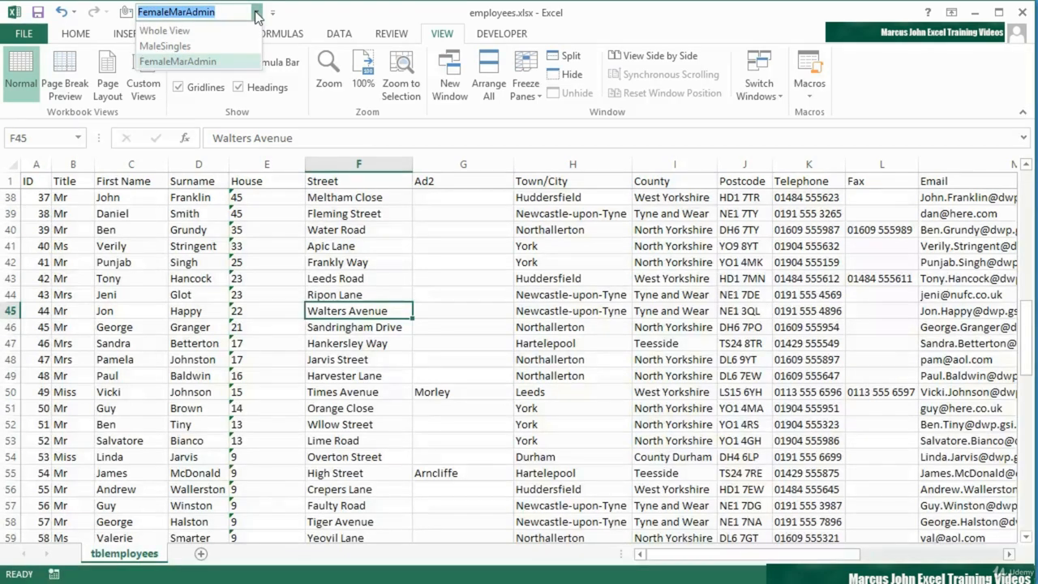
left_click(206, 61)
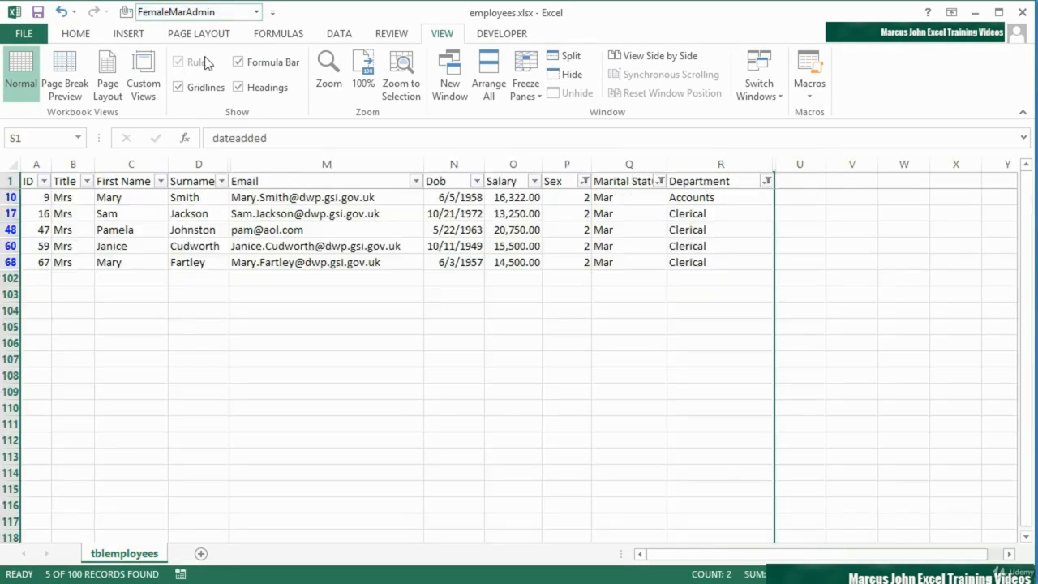
Switch to the MaleSingles view, then return to the unfiltered Whole View
left_click(258, 20)
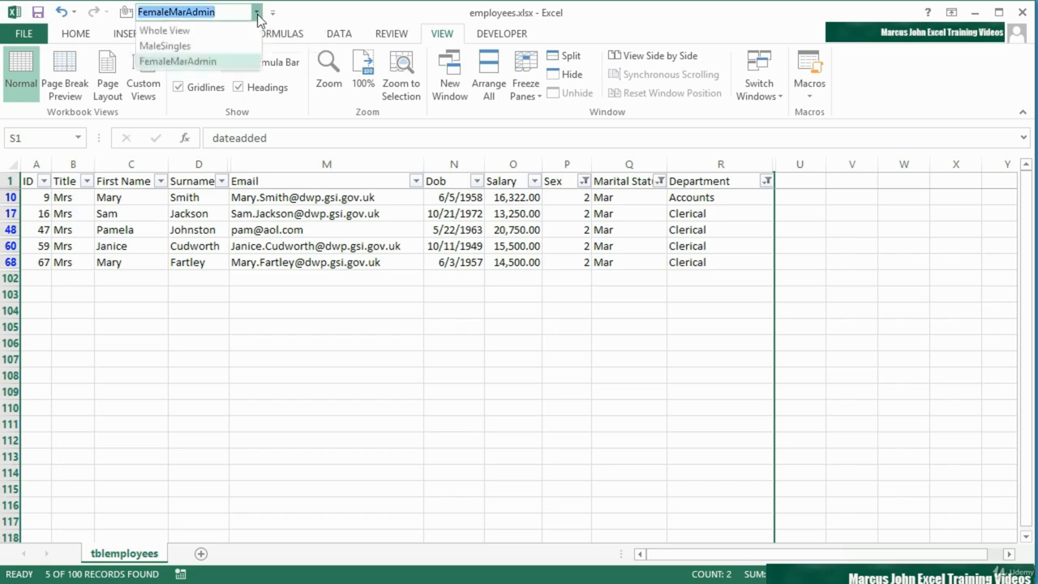
left_click(225, 45)
left_click(257, 11)
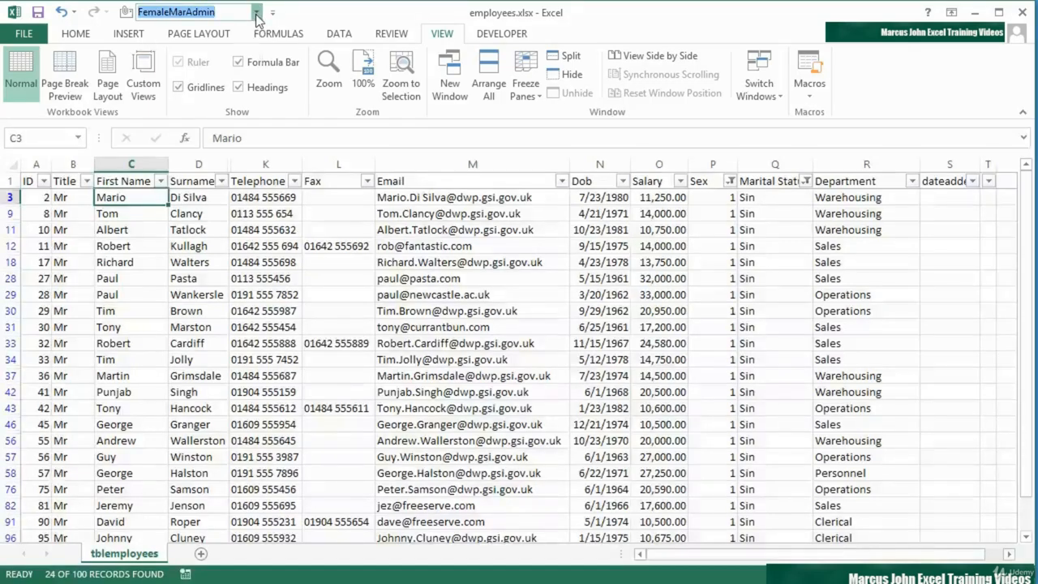
left_click(234, 28)
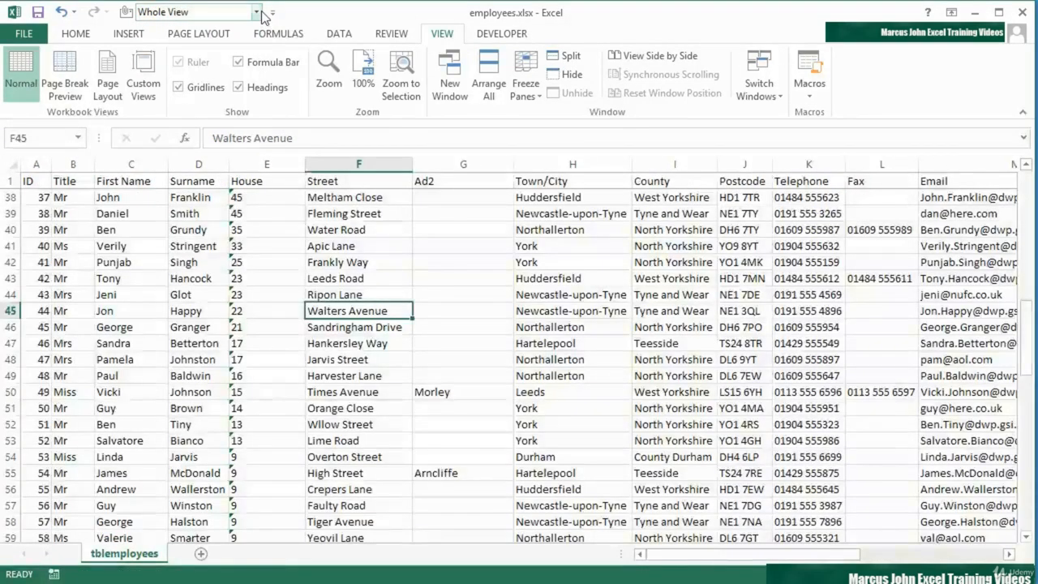